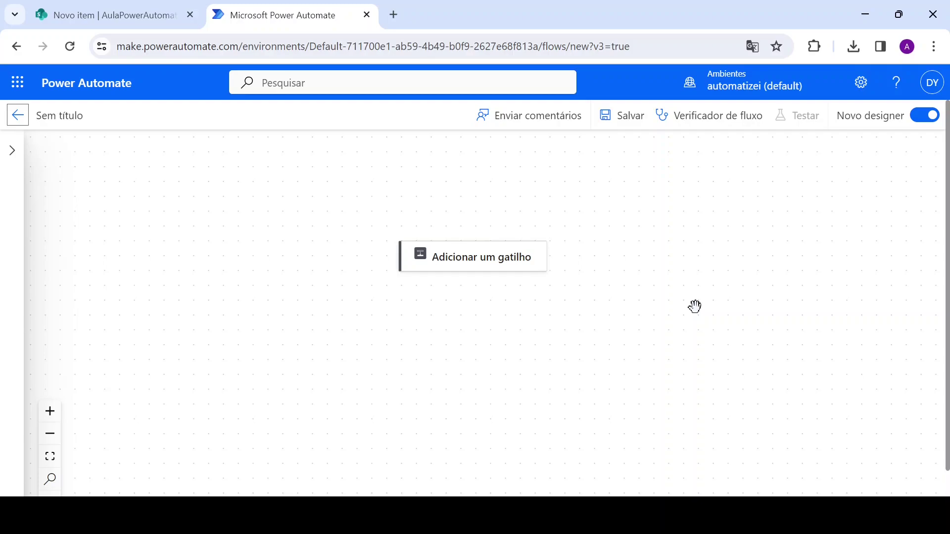
Name the untitled flow "Fluxo de Aprovações"
left_click(38, 115)
type("Fluxo deA")
key("BackSpace")
type("A")
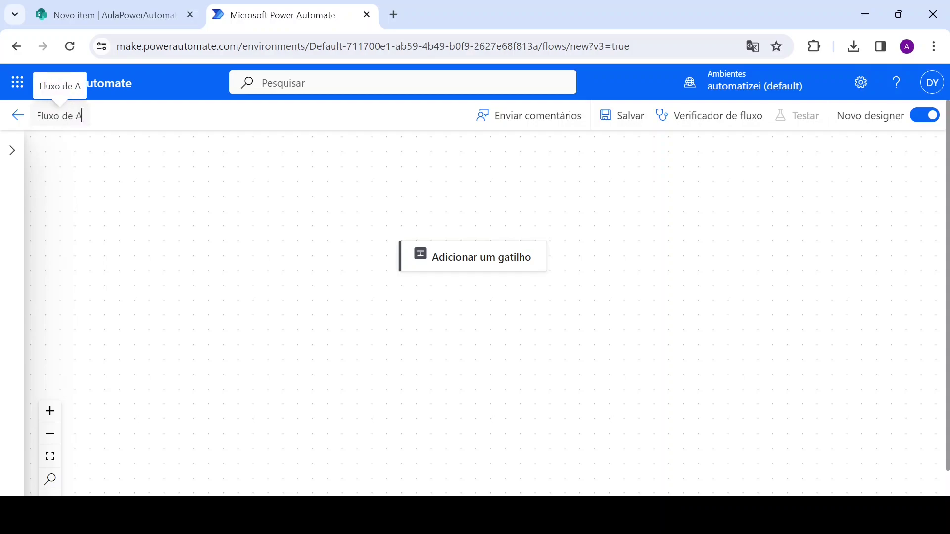
type("provações")
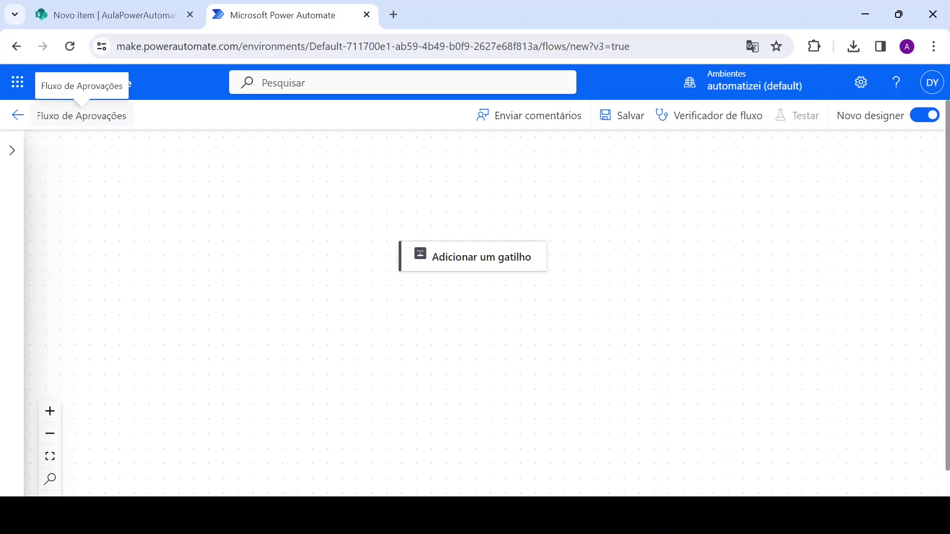
left_click(324, 318)
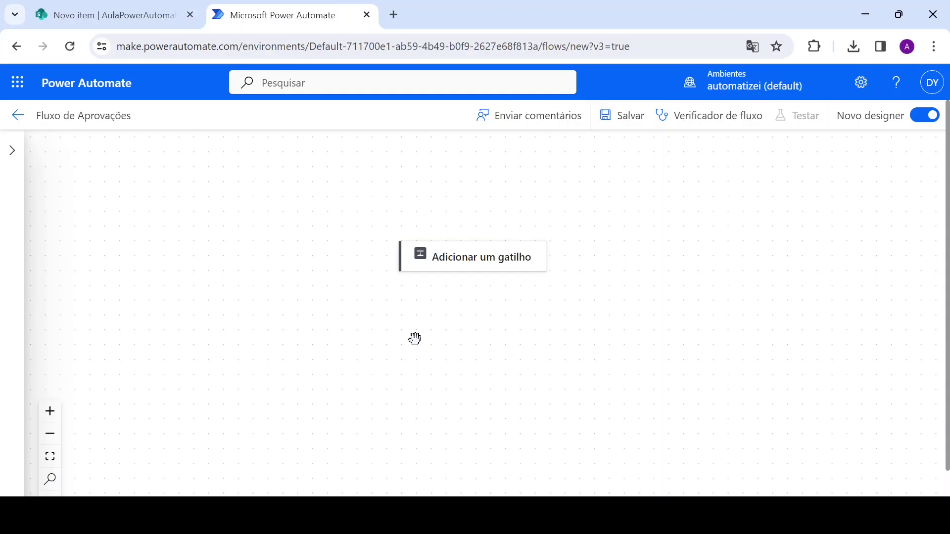
Find the SharePoint triggers and add "Quando um item é criado" as the flow's trigger
left_click(513, 257)
type("sharepoint")
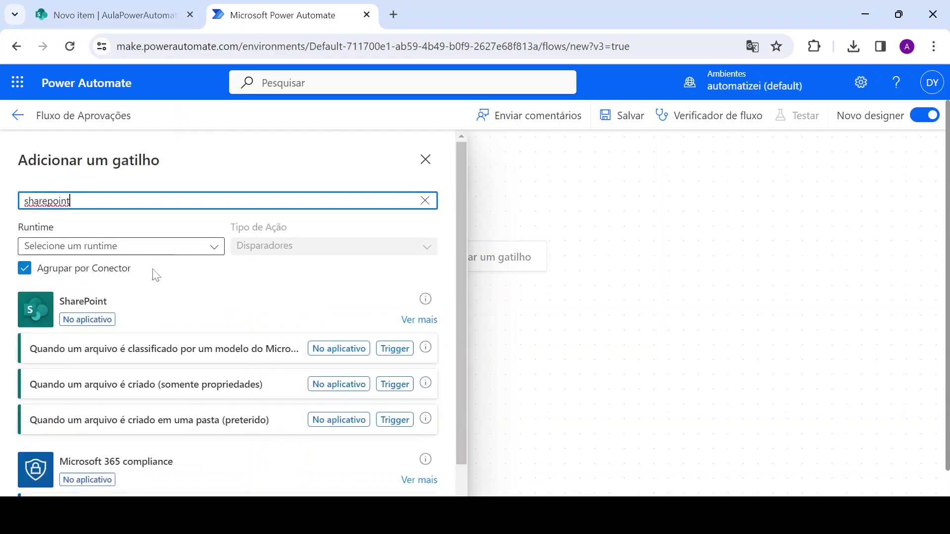
left_click(418, 320)
scroll(136, 465, "down", 3)
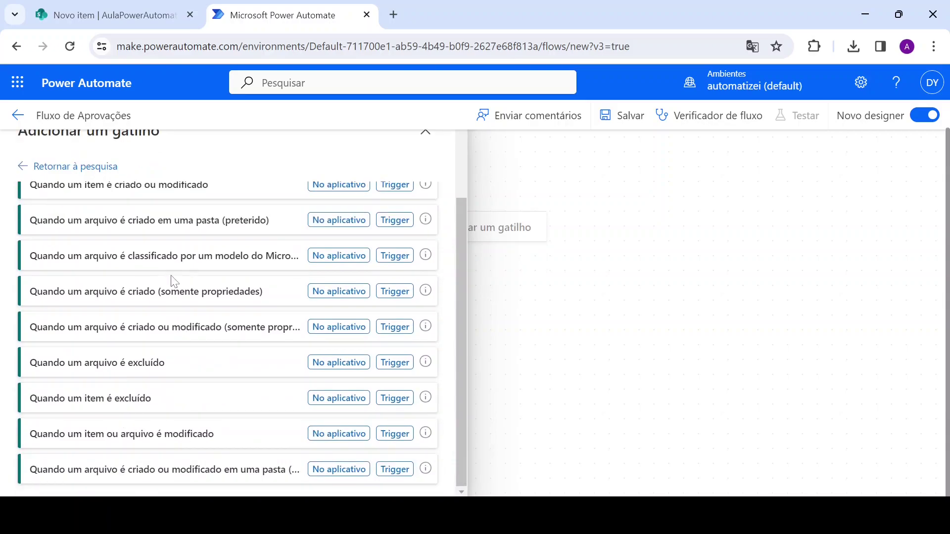
scroll(170, 279, "up", 3)
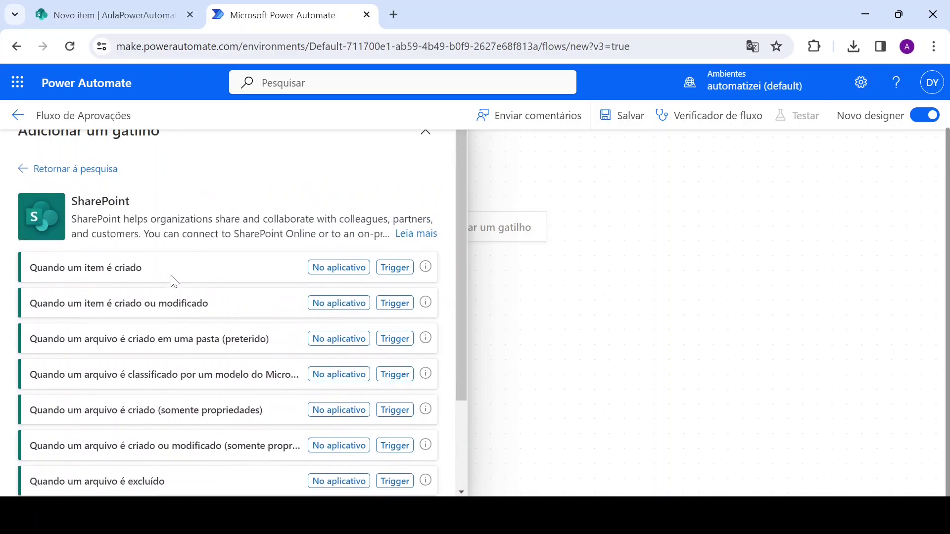
left_click(109, 272)
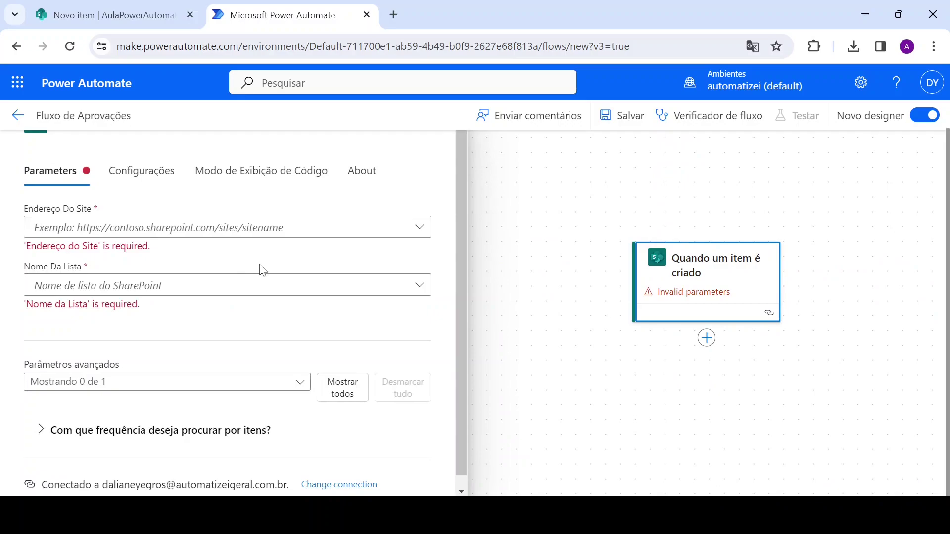
Point the trigger to the Aulas Power Automate site and the AulaPowerAutomate_RegistrodeAprovacoes list
left_click(232, 229)
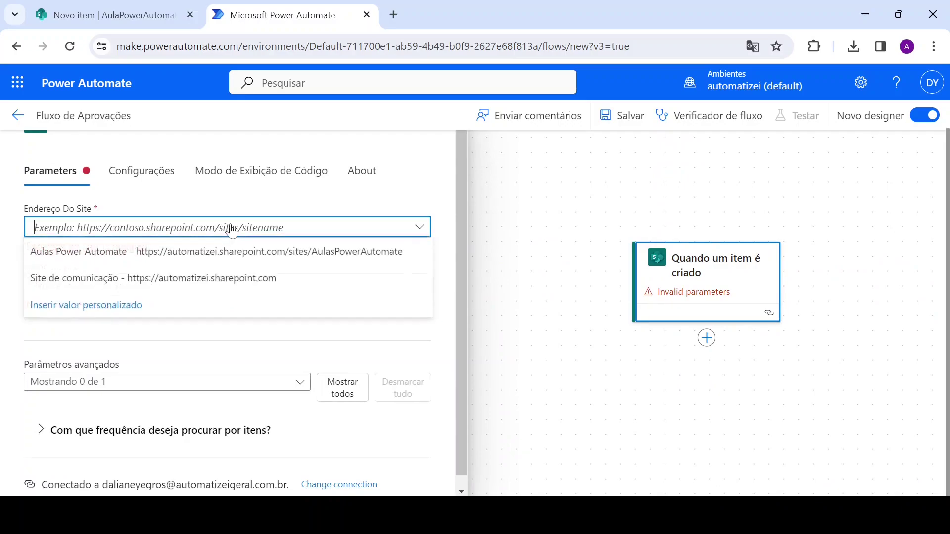
left_click(176, 265)
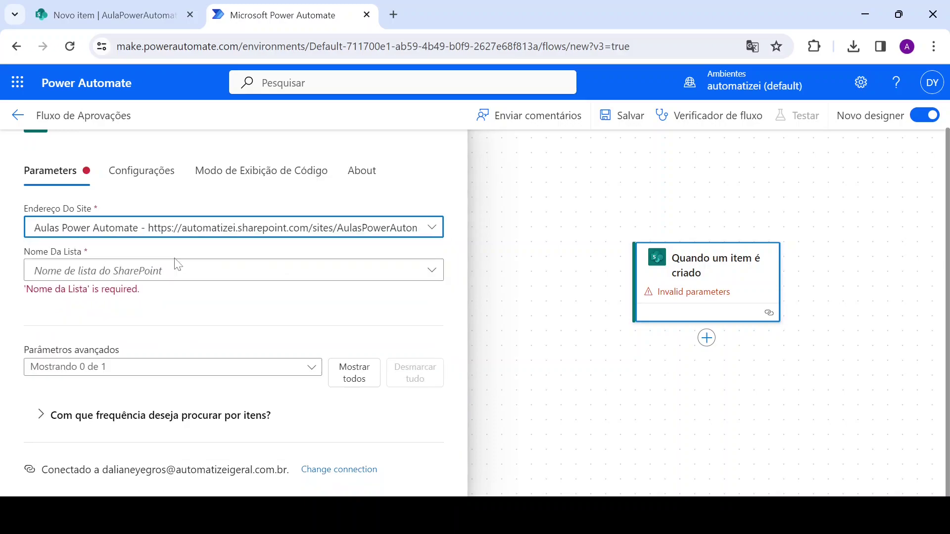
left_click(58, 274)
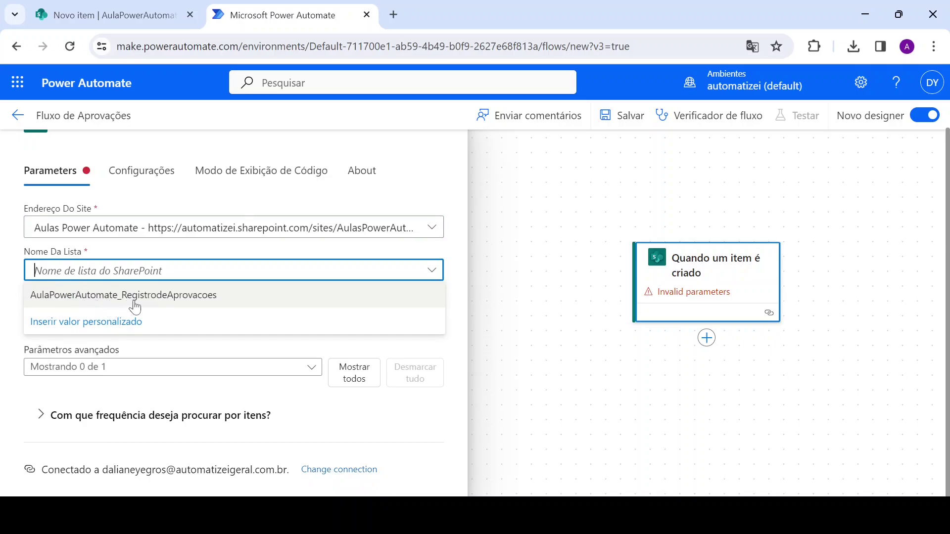
left_click(135, 308)
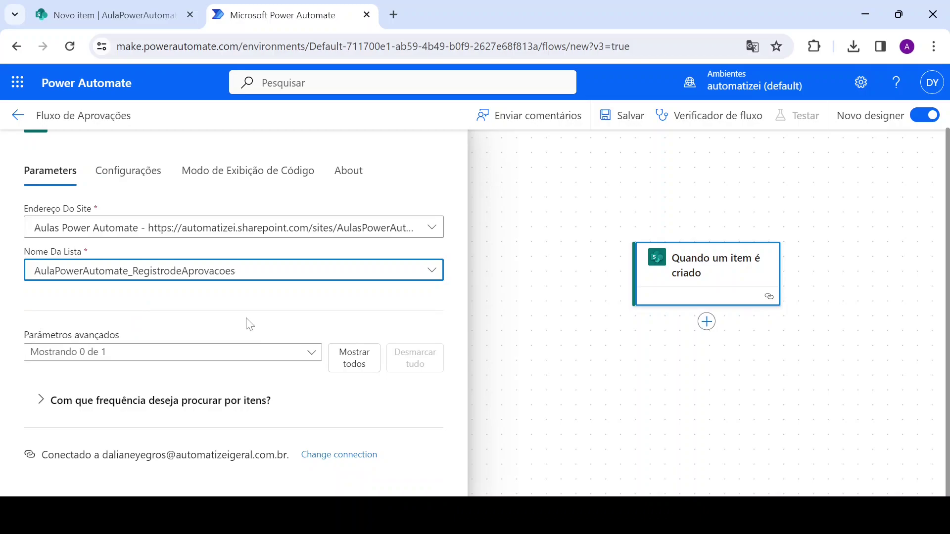
Switch to the SharePoint list AulaPowerAutomate_RegistrodeAprovacoes, review all its columns, and return to the flow in Power Automate
left_click(71, 8)
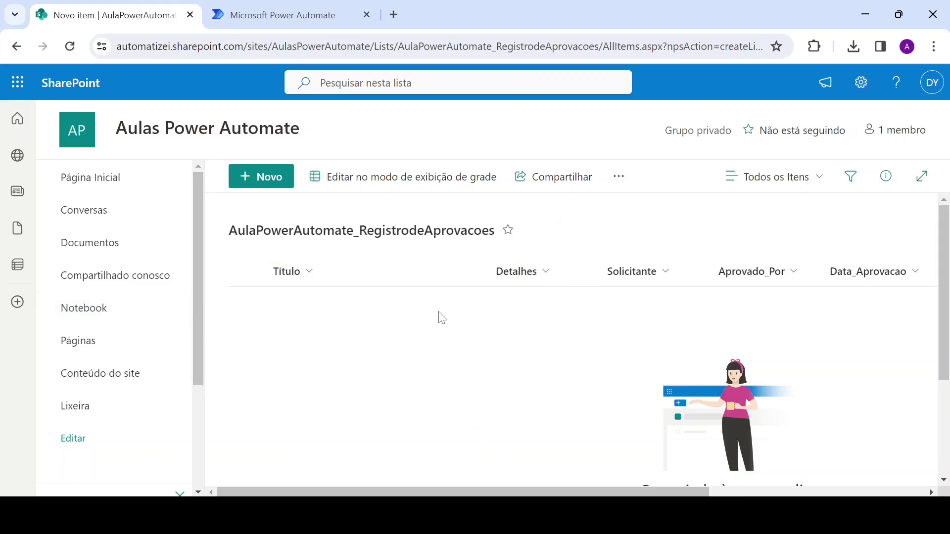
scroll(512, 344, "right", 3)
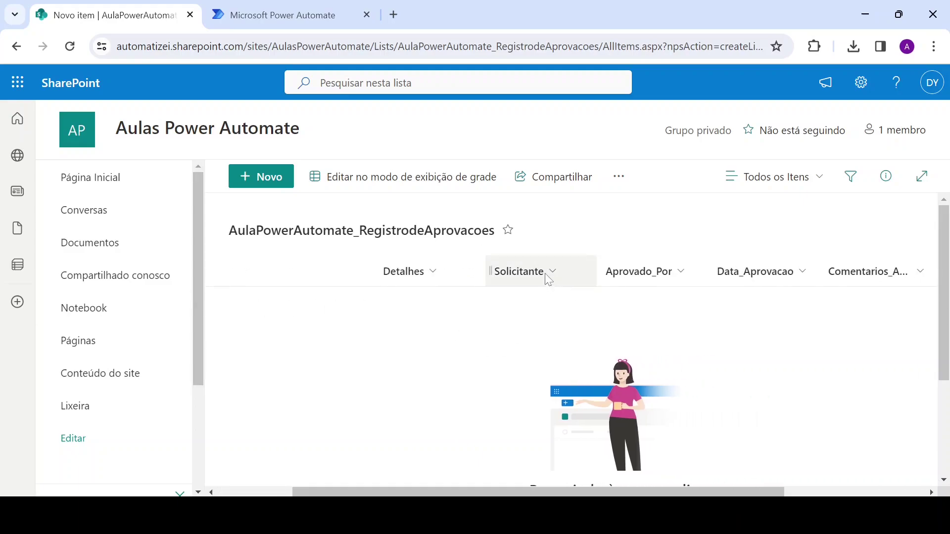
scroll(657, 347, "right", 2)
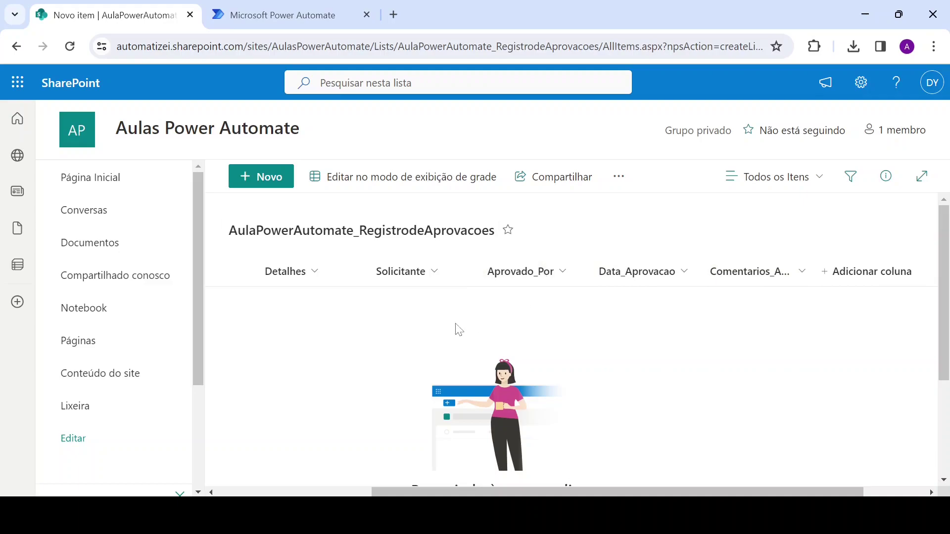
scroll(440, 333, "left", 5)
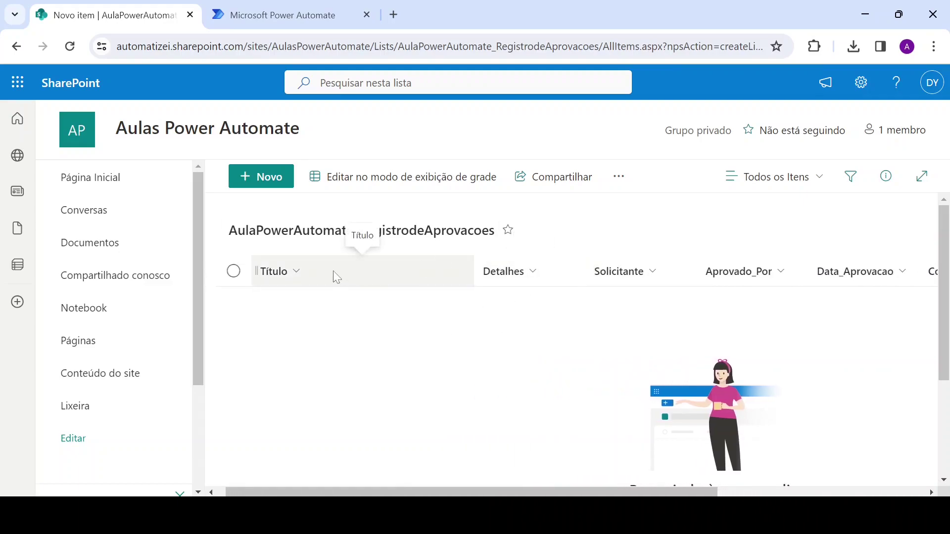
left_click(297, 11)
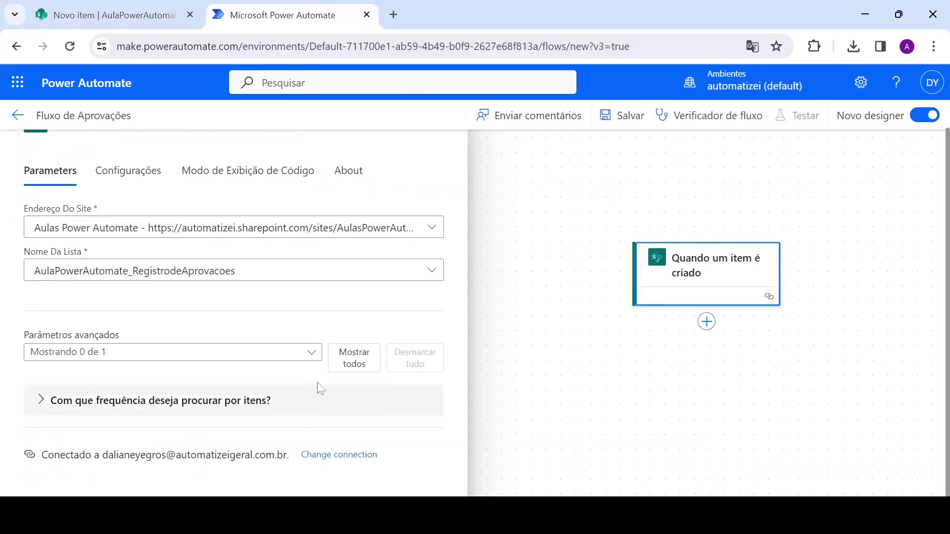
Show all advanced parameters of the trigger and examine its recurrence settings for checking items
left_click(337, 366)
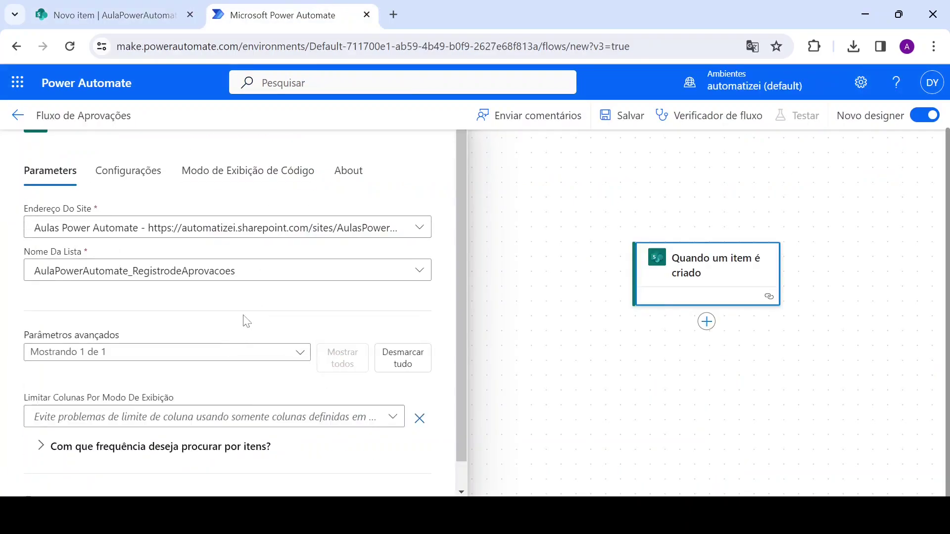
scroll(244, 322, "down", 1)
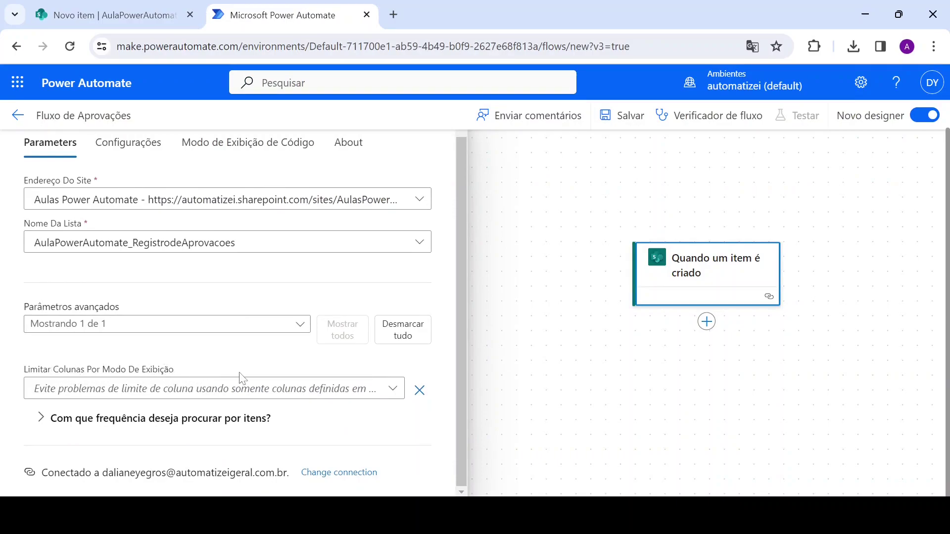
left_click(41, 423)
scroll(49, 459, "down", 3)
scroll(48, 459, "down", 1)
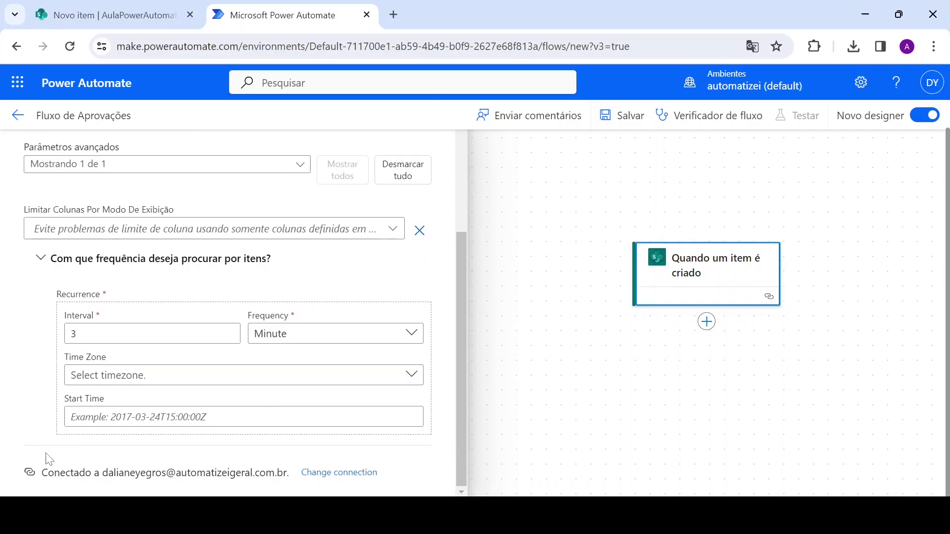
scroll(58, 382, "up", 4)
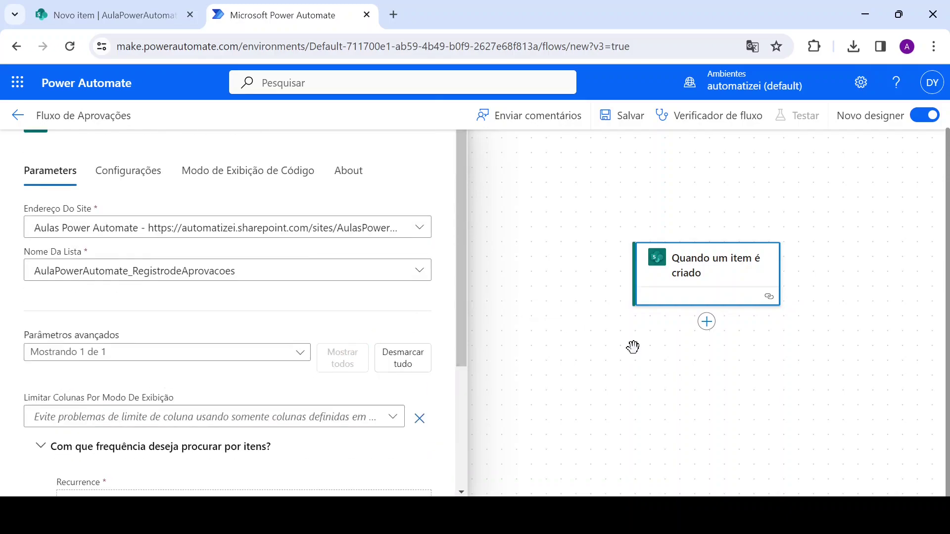
Add the Aprovações action "Iniciar e aguardar uma aprovação" below the SharePoint trigger
left_click(706, 322)
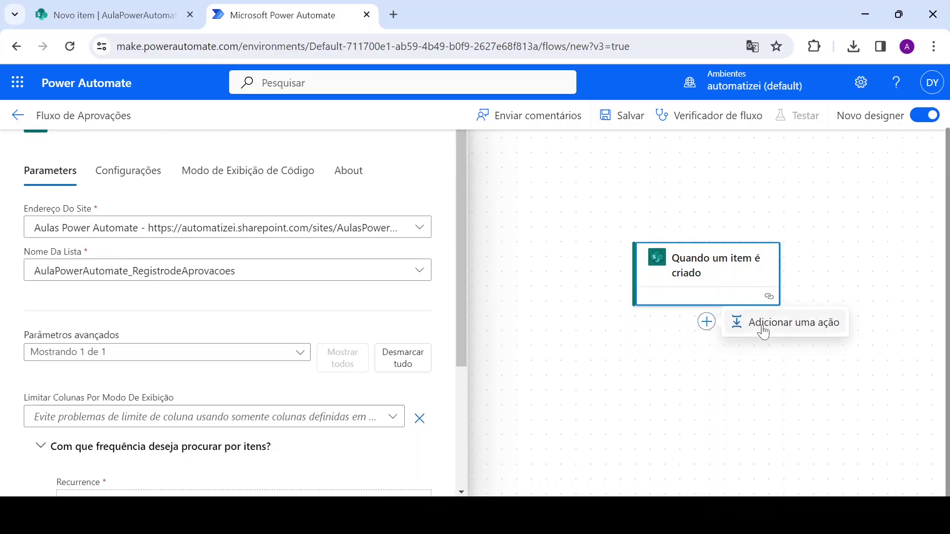
left_click(763, 329)
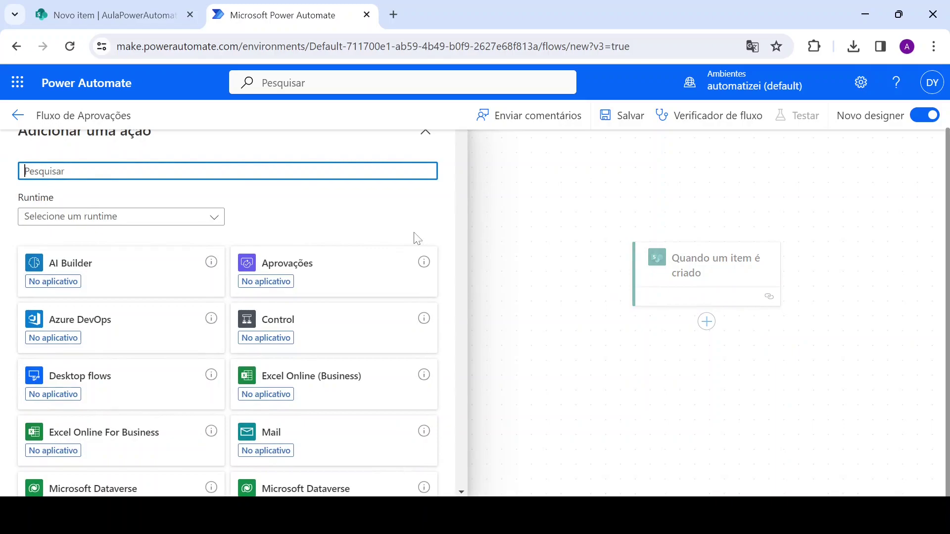
left_click(309, 264)
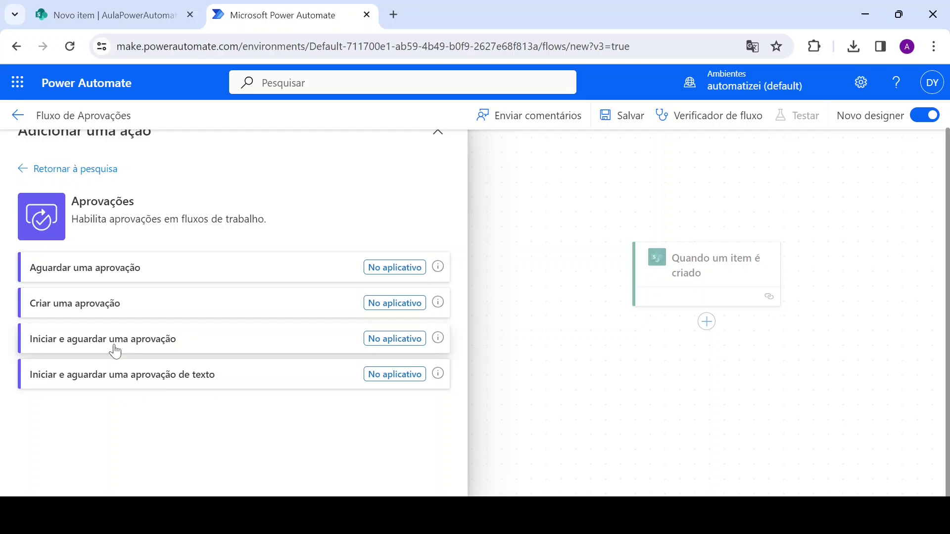
left_click(115, 352)
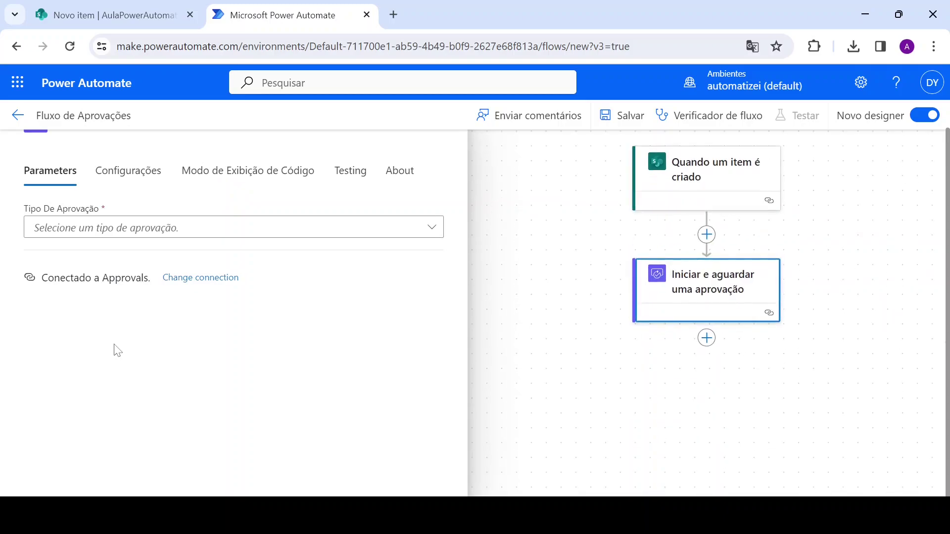
Set the approval type to "Aprovar/Rejeitar – Primeiro a responder" and look over the approval's fields
left_click(171, 230)
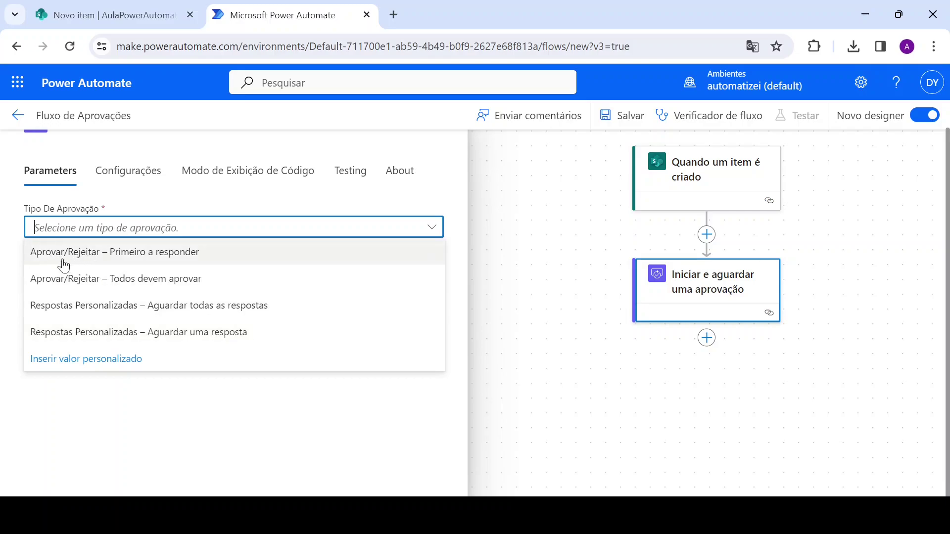
left_click(154, 255)
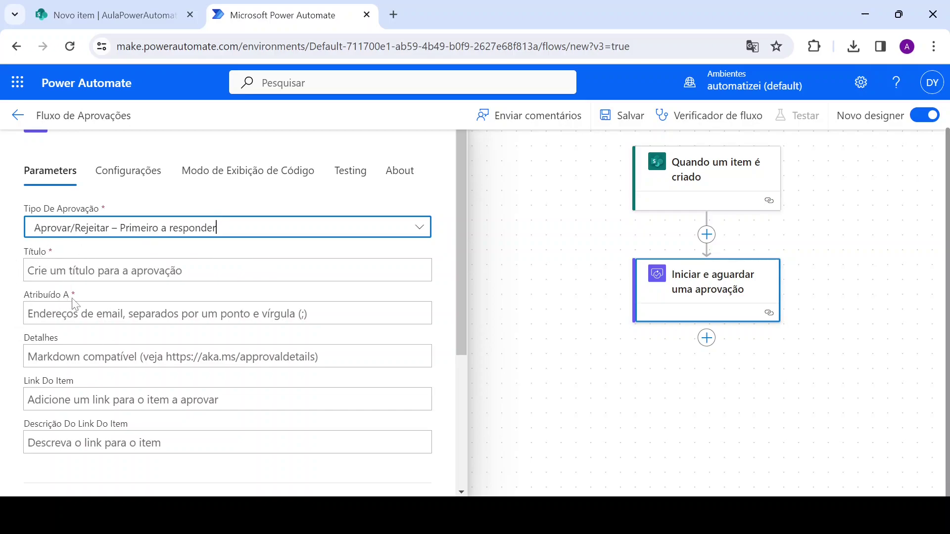
scroll(54, 344, "down", 1)
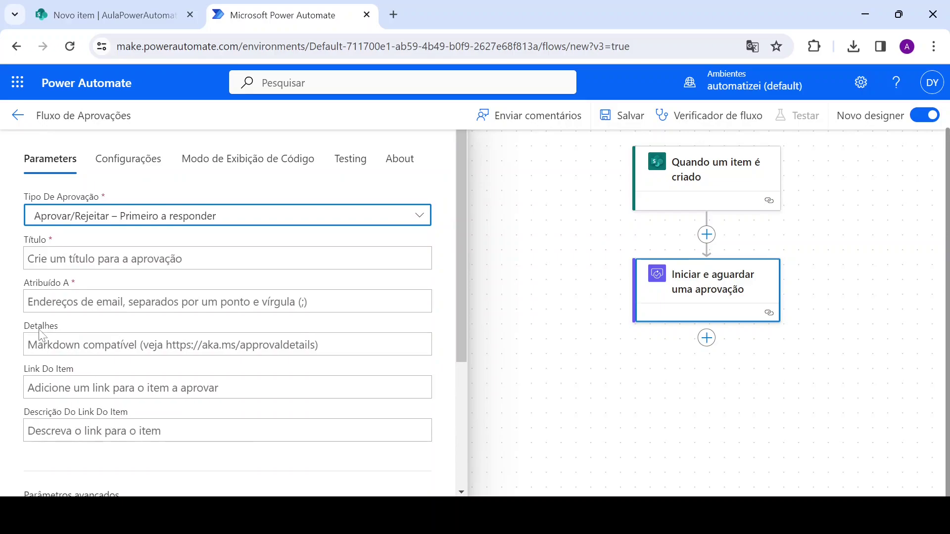
scroll(44, 307, "up", 1)
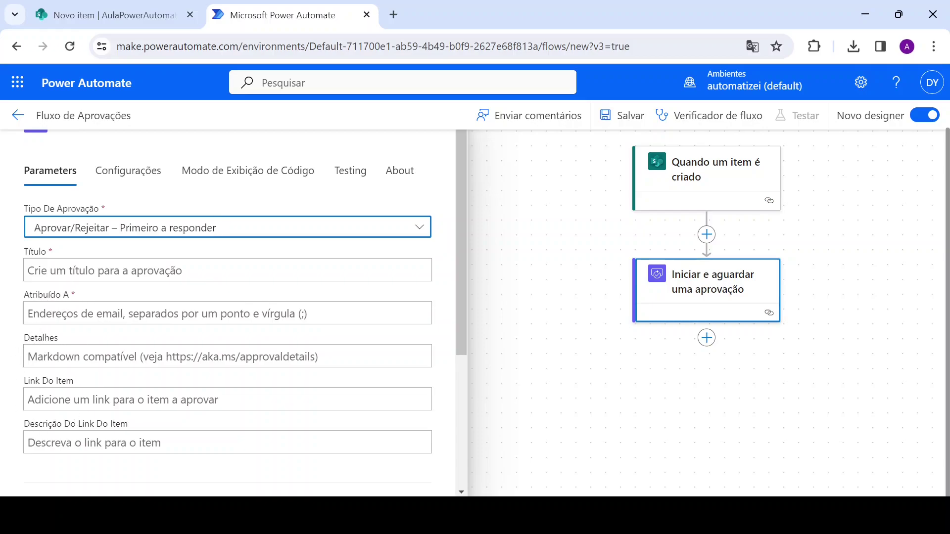
Set the approval's title to "Projeto: " followed by the trigger's dynamic Título value
left_click(104, 270)
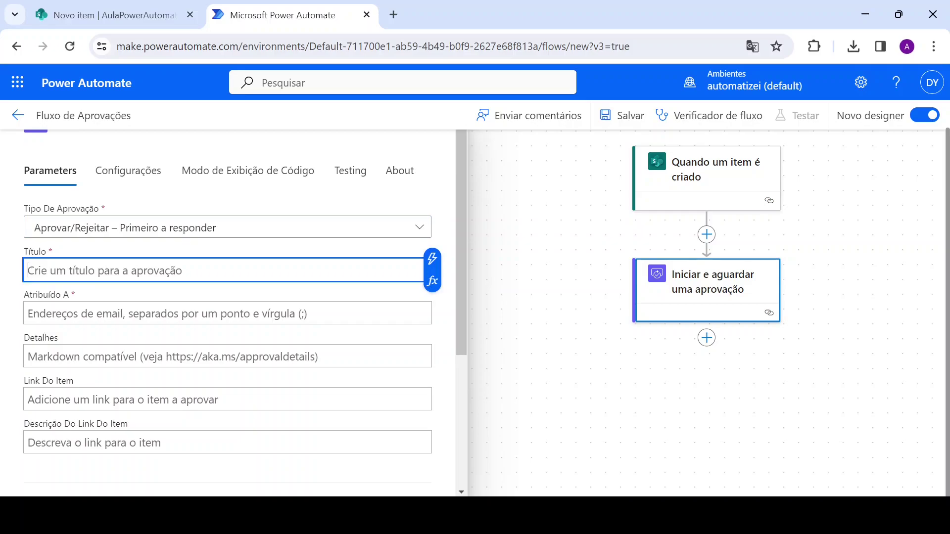
type("Projeto:")
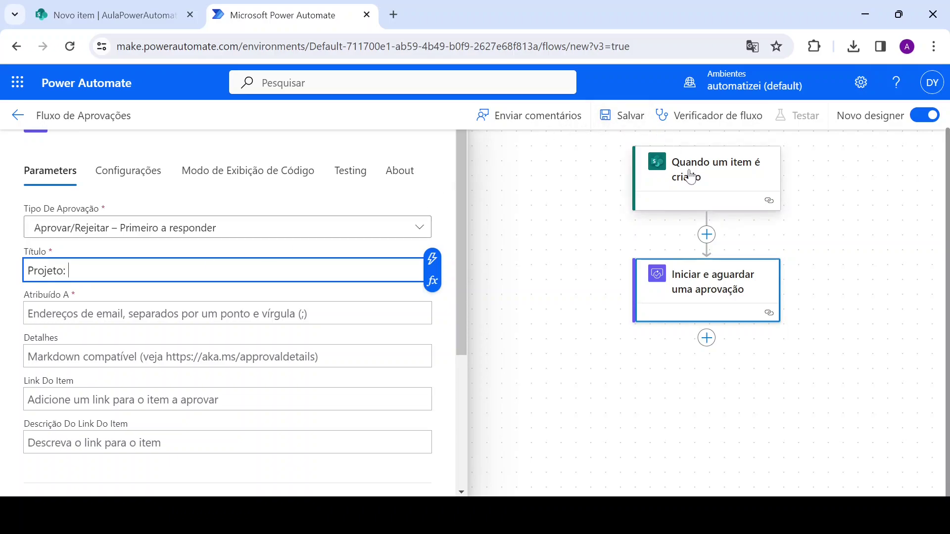
left_click(149, 14)
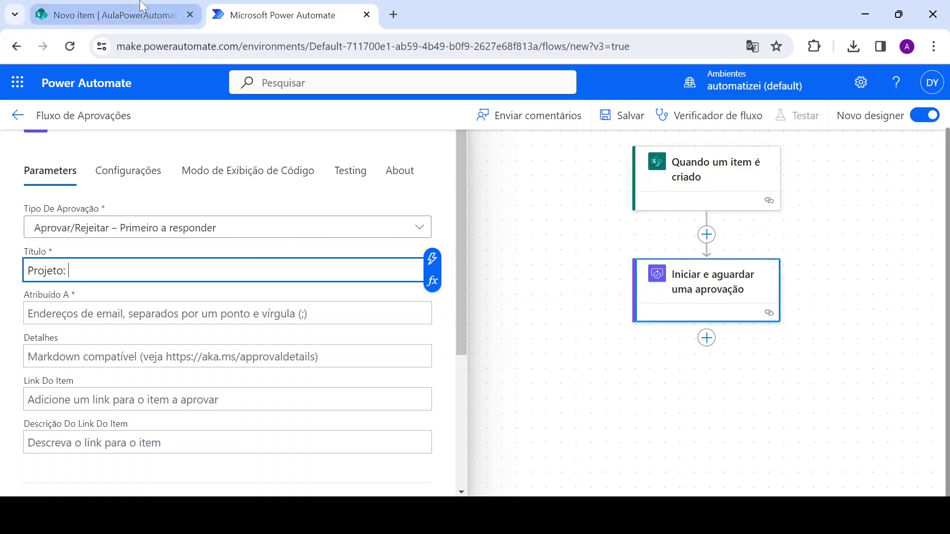
left_click(272, 14)
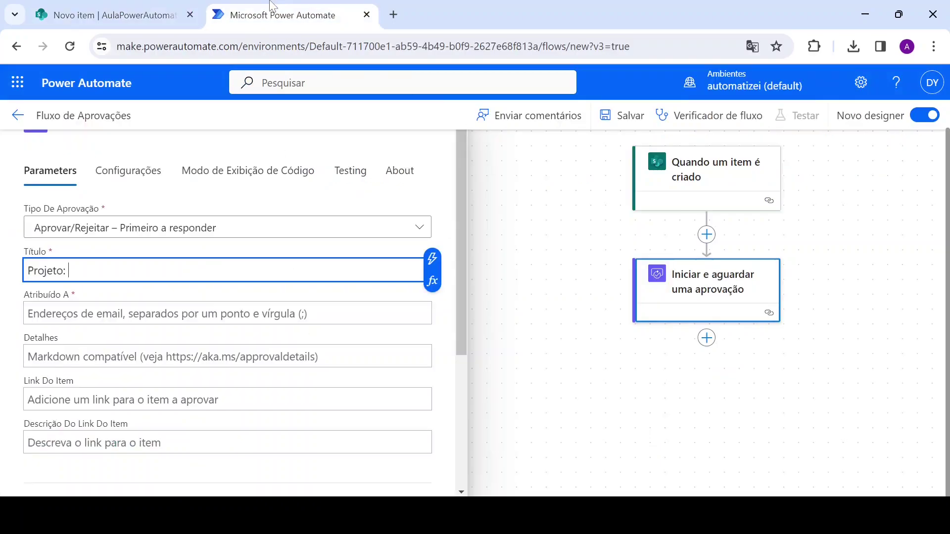
left_click(432, 258)
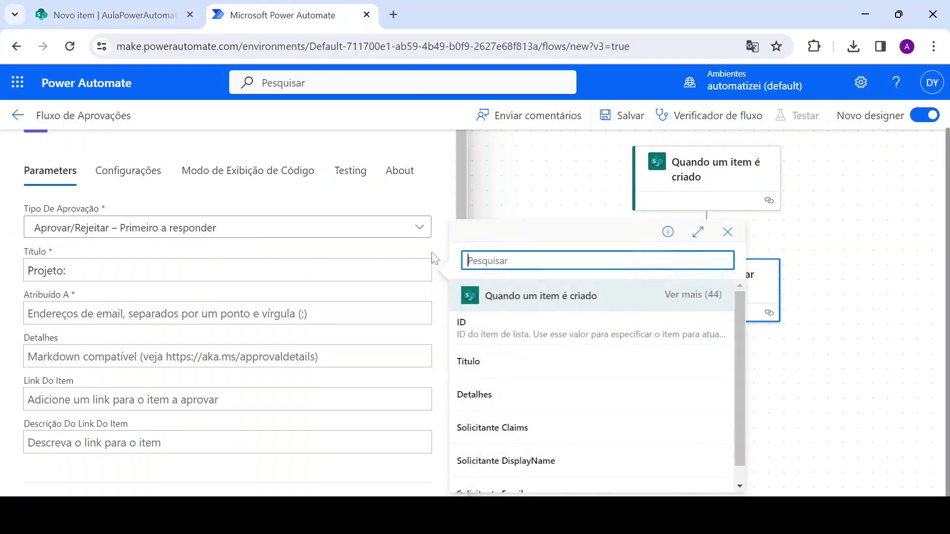
left_click(493, 365)
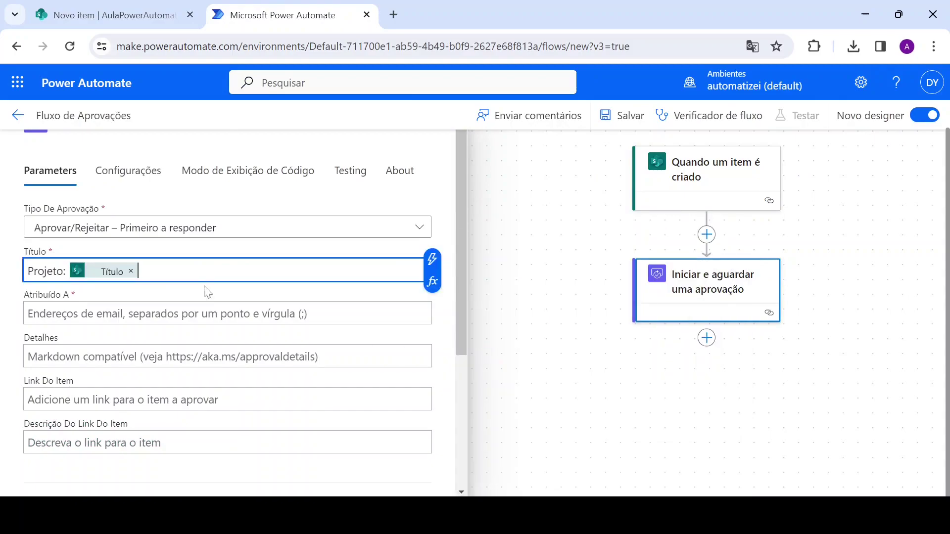
left_click(158, 296)
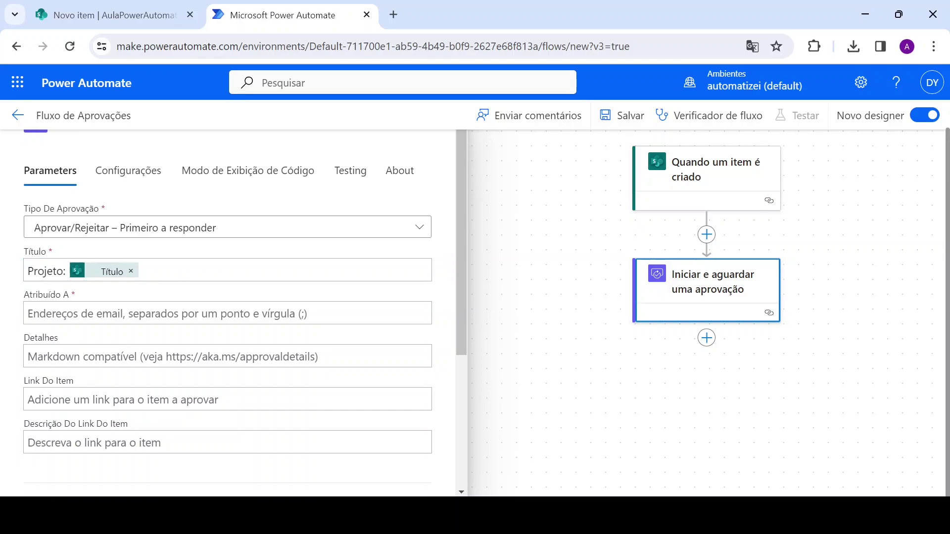
Enter the approver's e-mail as the approval's assignee and set its details to the trigger's dynamic Detalhes value
left_click(103, 312)
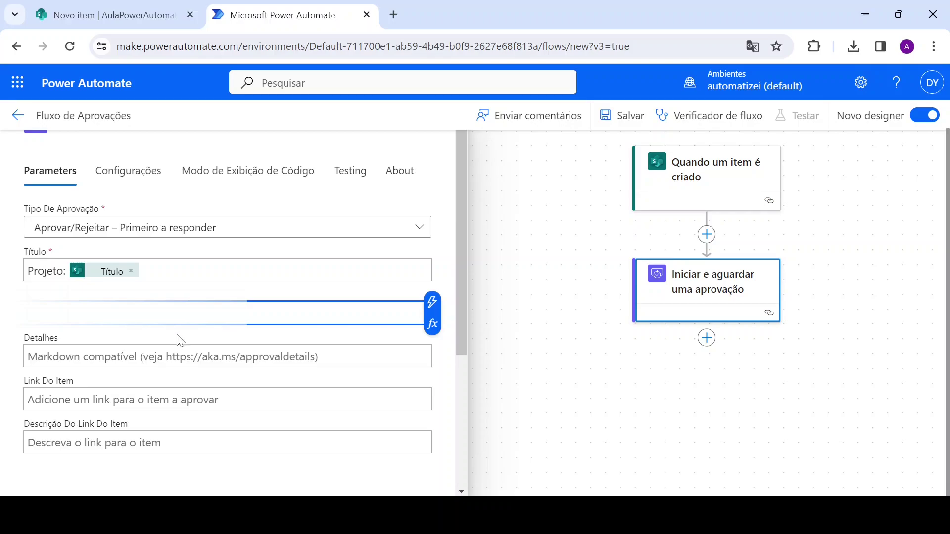
left_click(99, 356)
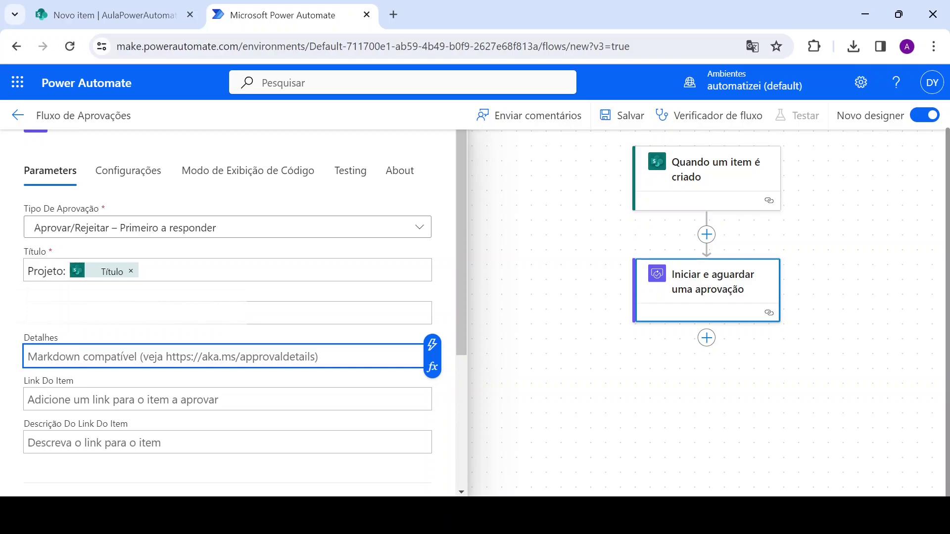
left_click(432, 345)
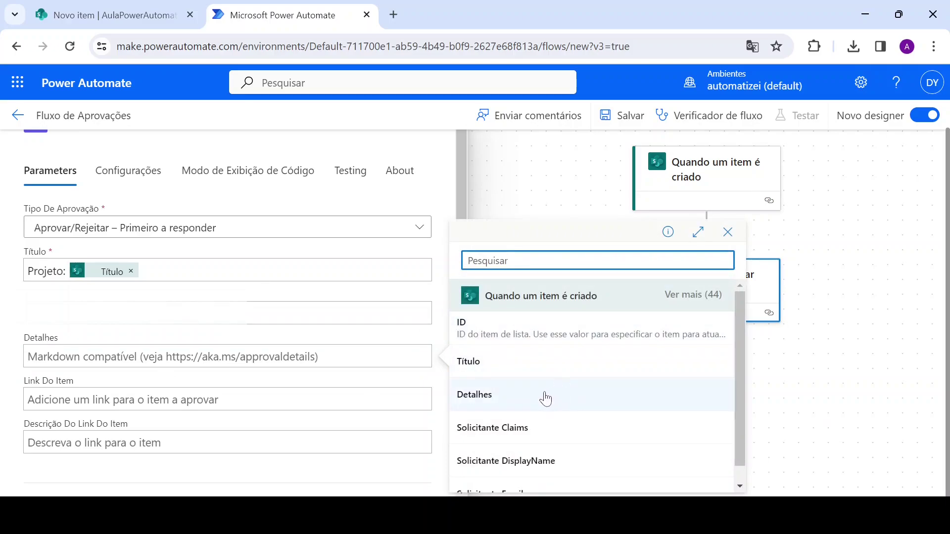
left_click(545, 396)
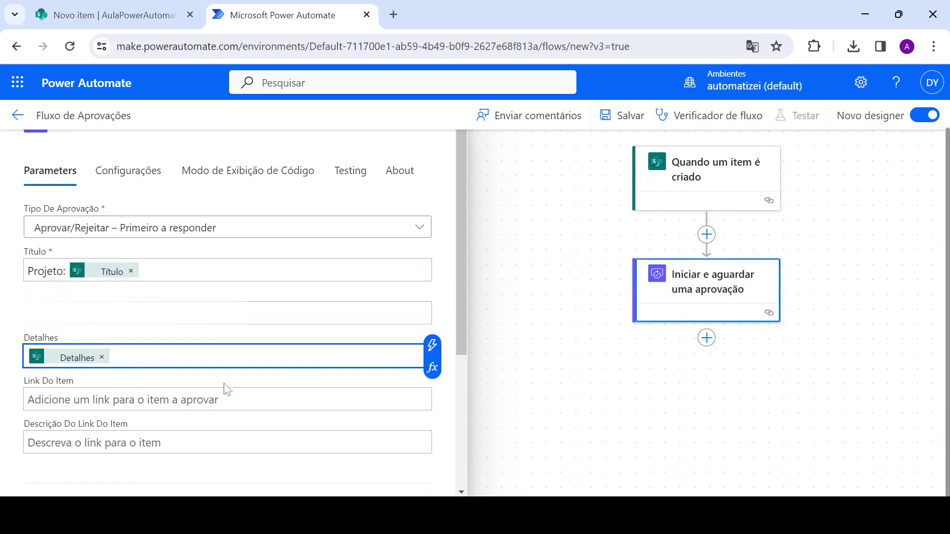
Search the dynamic content for "link" and set the approval's item link to the trigger's "Link para o item" value
scroll(225, 388, "down", 3)
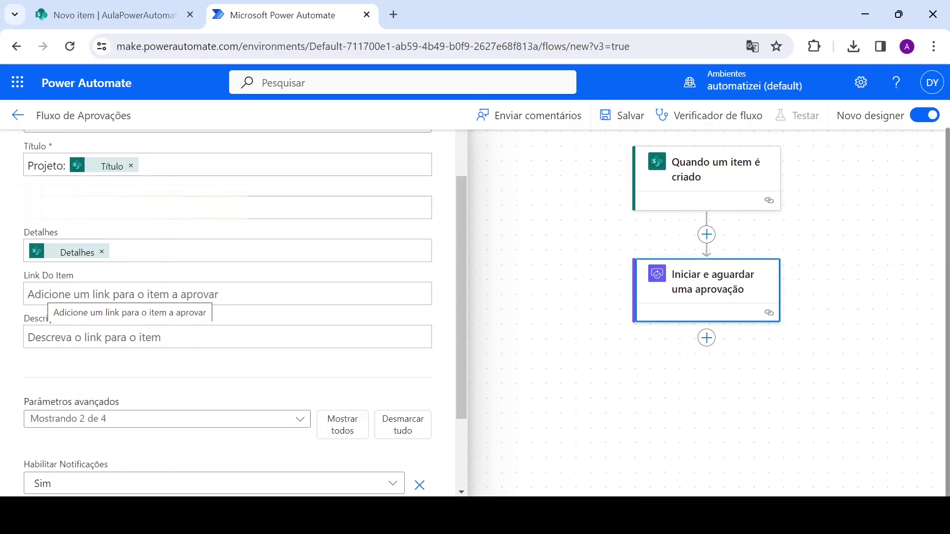
left_click(54, 295)
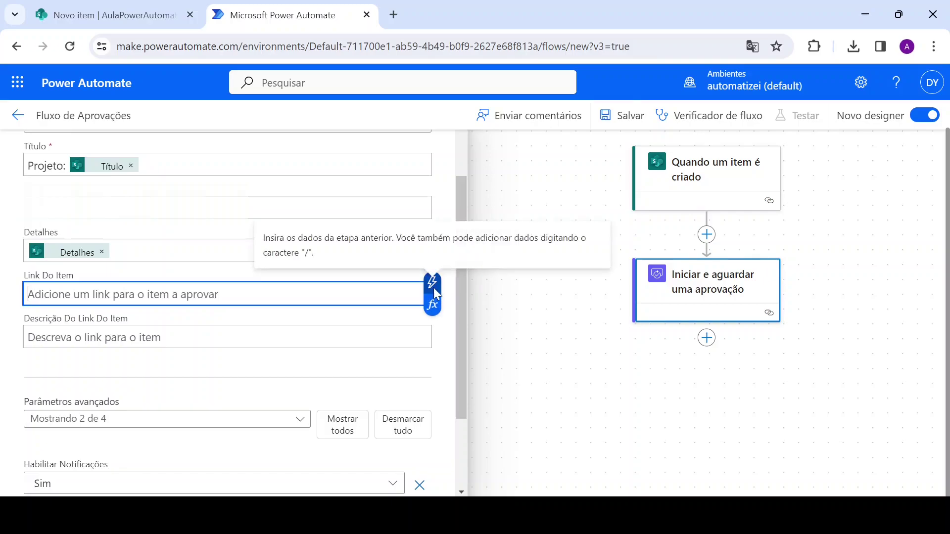
left_click(432, 283)
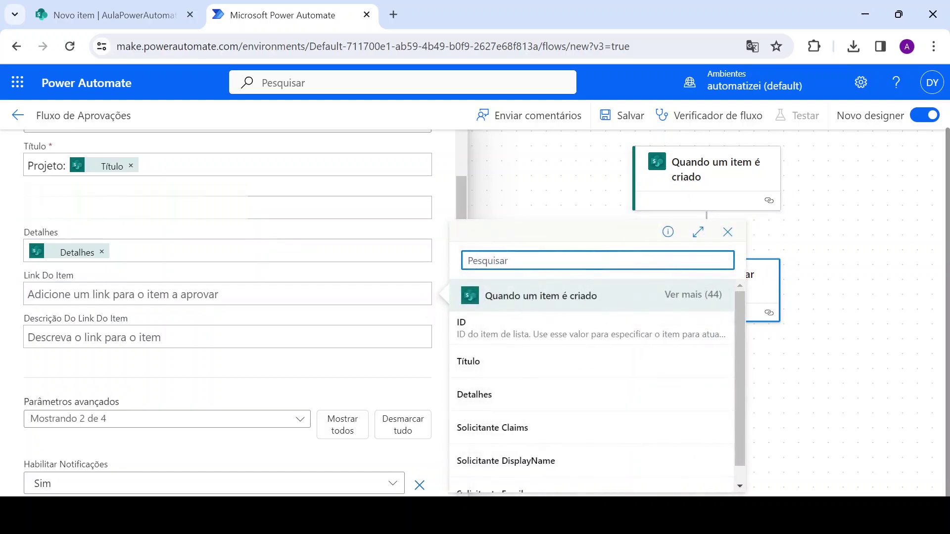
left_click(697, 302)
left_click(580, 261)
type("li")
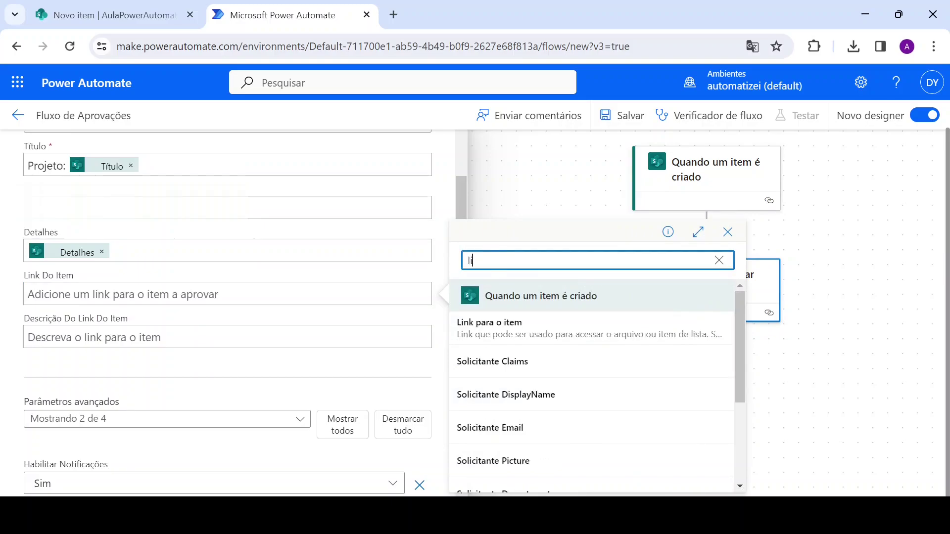
type("nk")
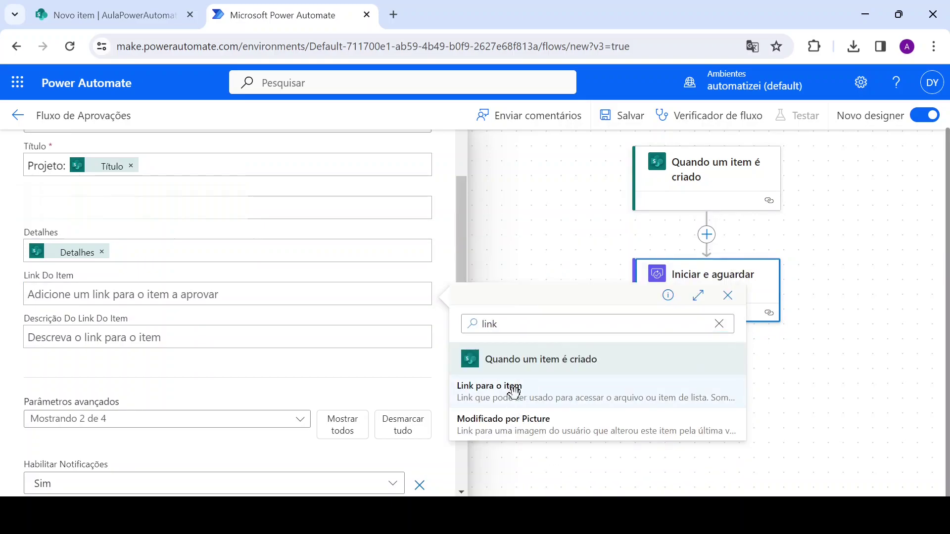
left_click(516, 399)
Set the item link description to "Link para o item do " followed by the trigger's dynamic Título value
left_click(223, 338)
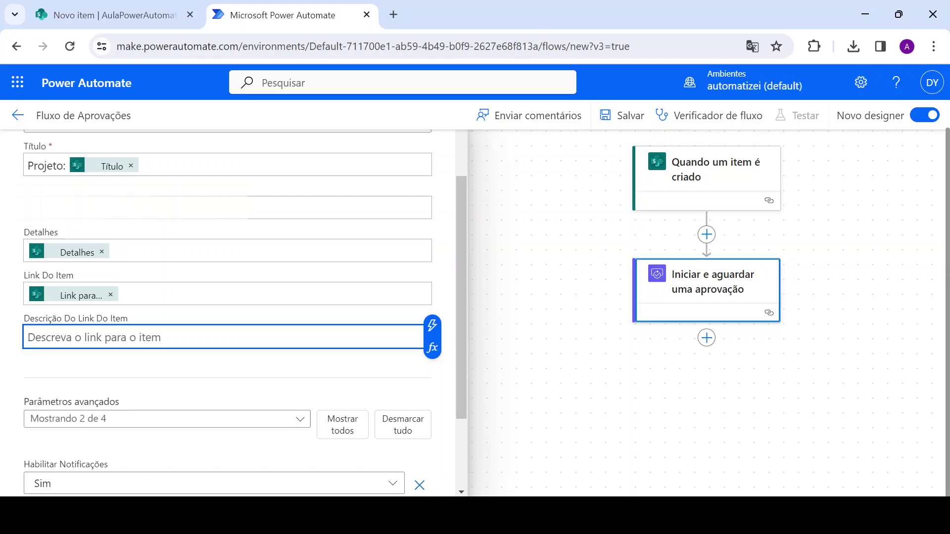
type("Link pa")
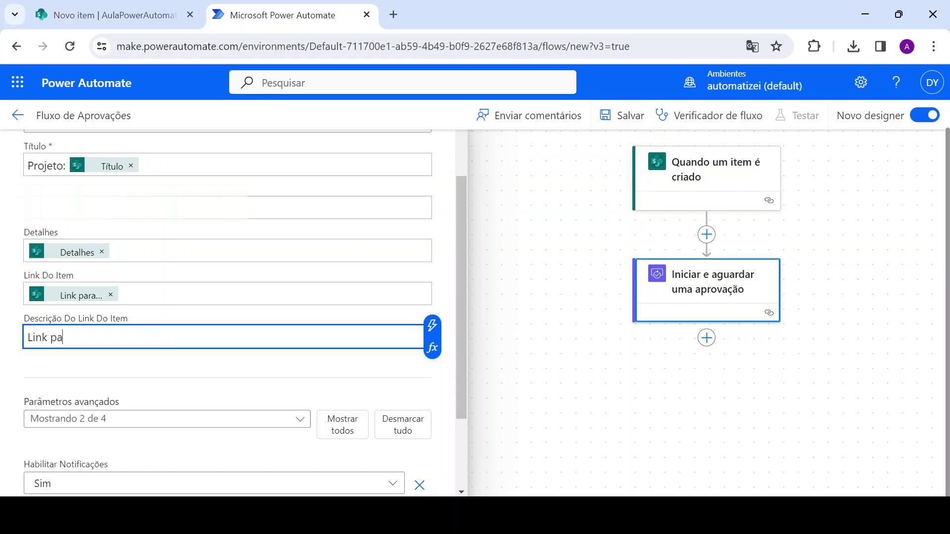
type("ra o item do")
left_click(432, 325)
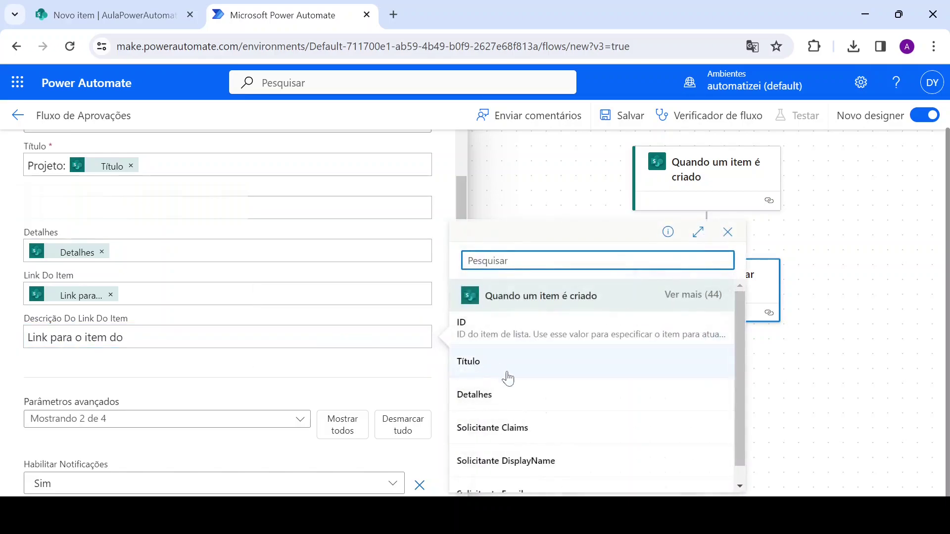
left_click(495, 362)
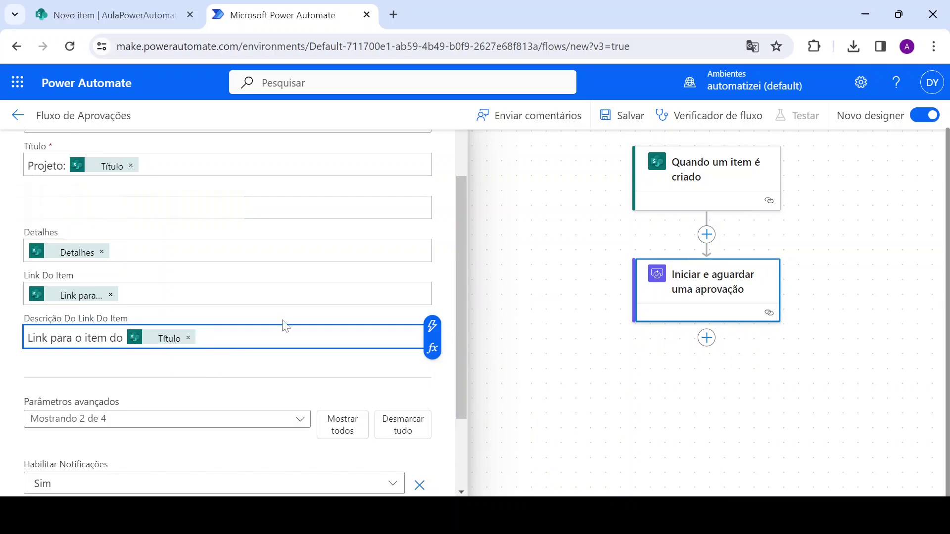
Show all advanced parameters of the approval and examine the requester, notification, reassignment and attachment settings
scroll(322, 405, "down", 2)
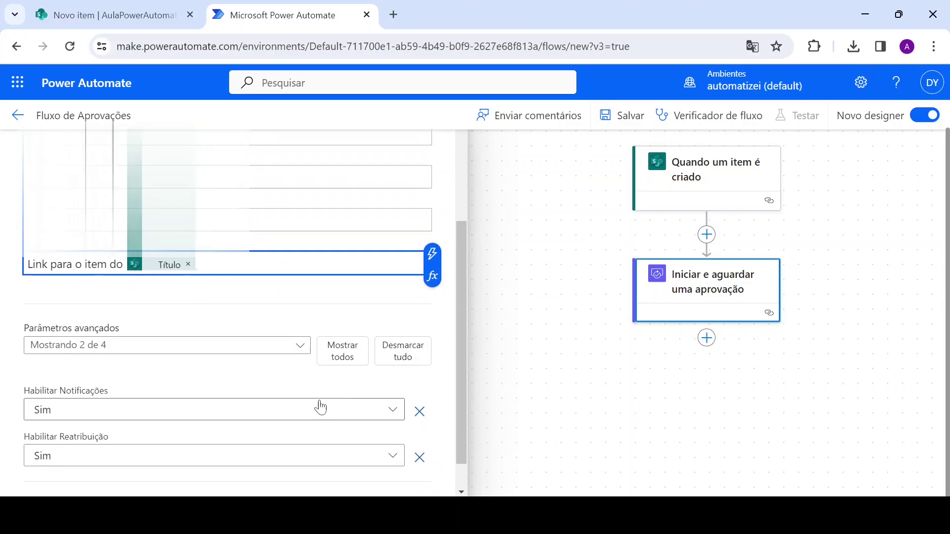
left_click(335, 339)
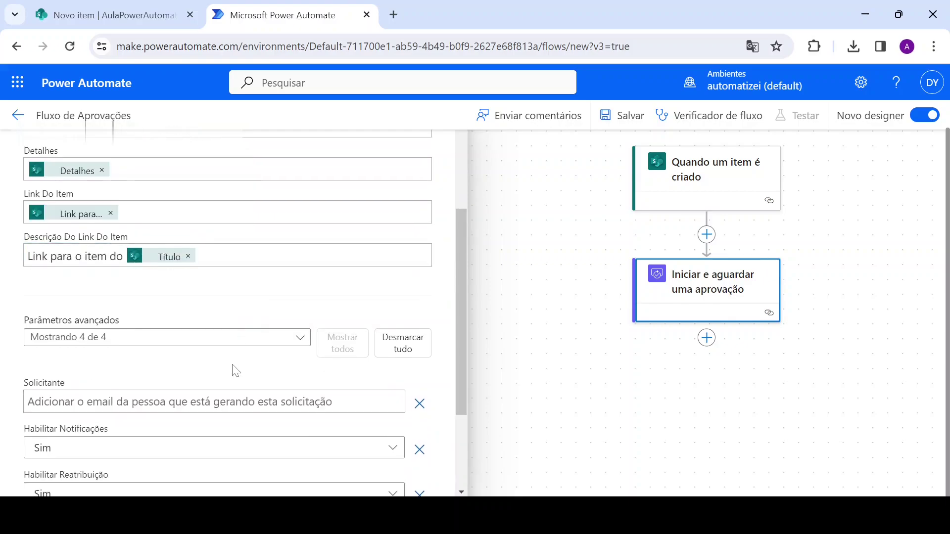
scroll(233, 349, "down", 2)
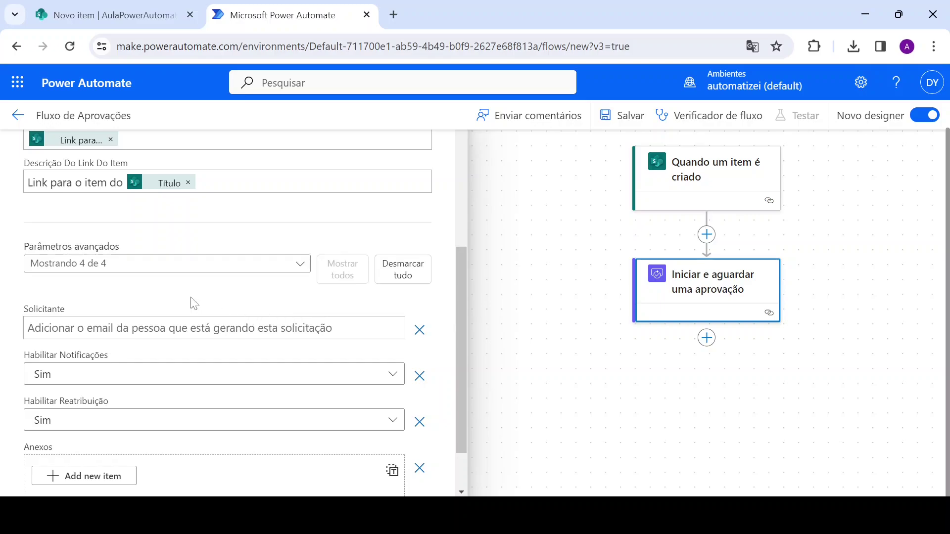
scroll(192, 303, "down", 1)
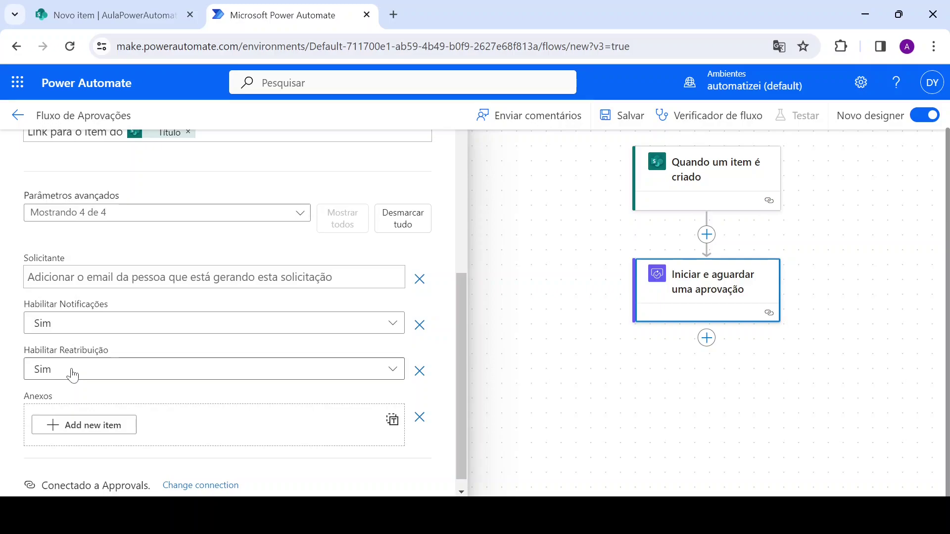
left_click(73, 375)
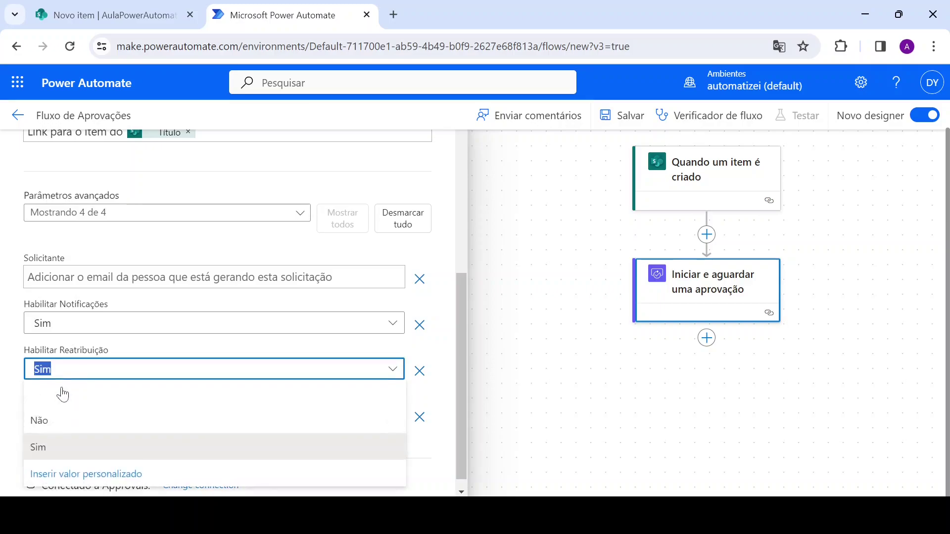
left_click(125, 340)
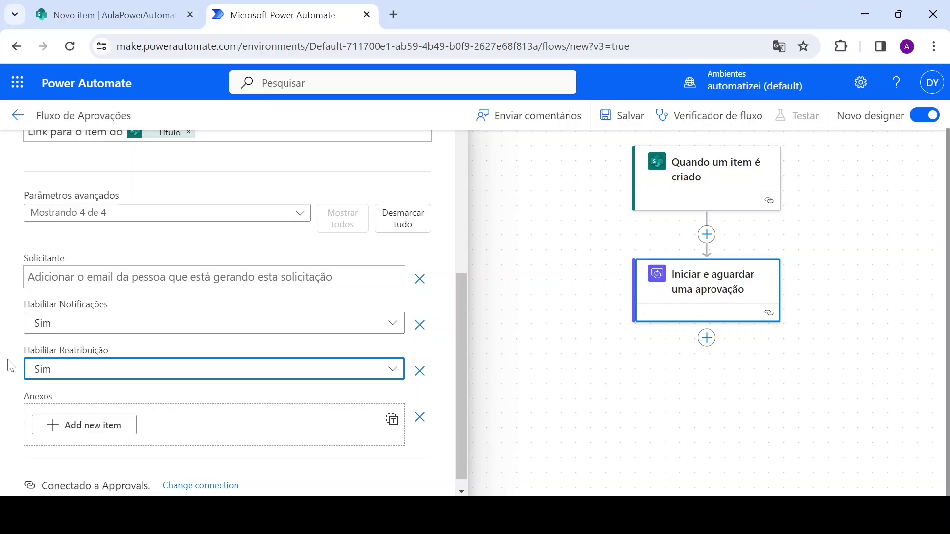
scroll(11, 366, "down", 1)
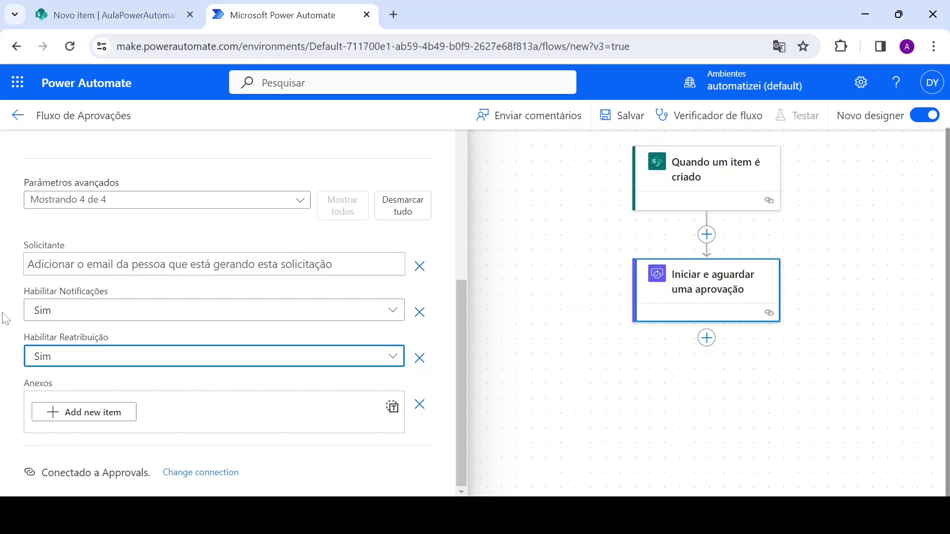
scroll(86, 245, "up", 2)
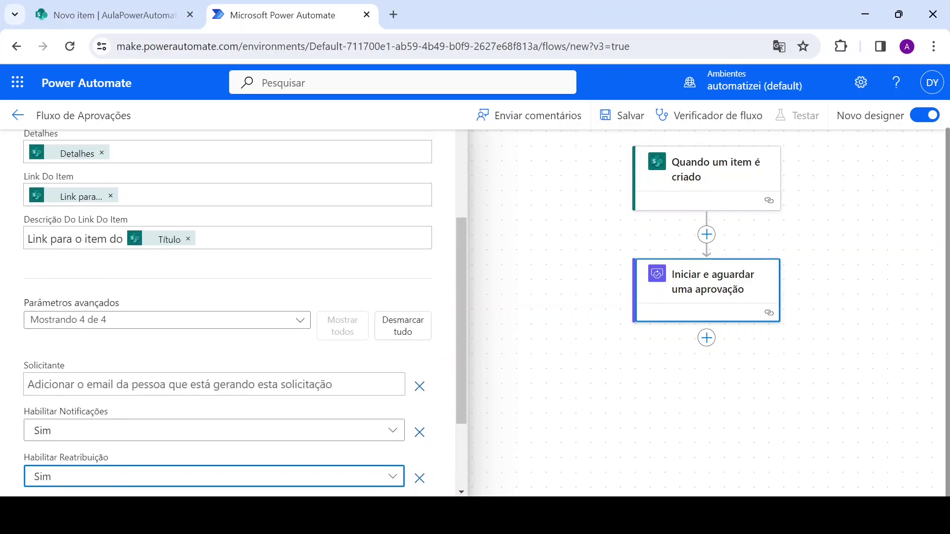
scroll(14, 303, "down", 2)
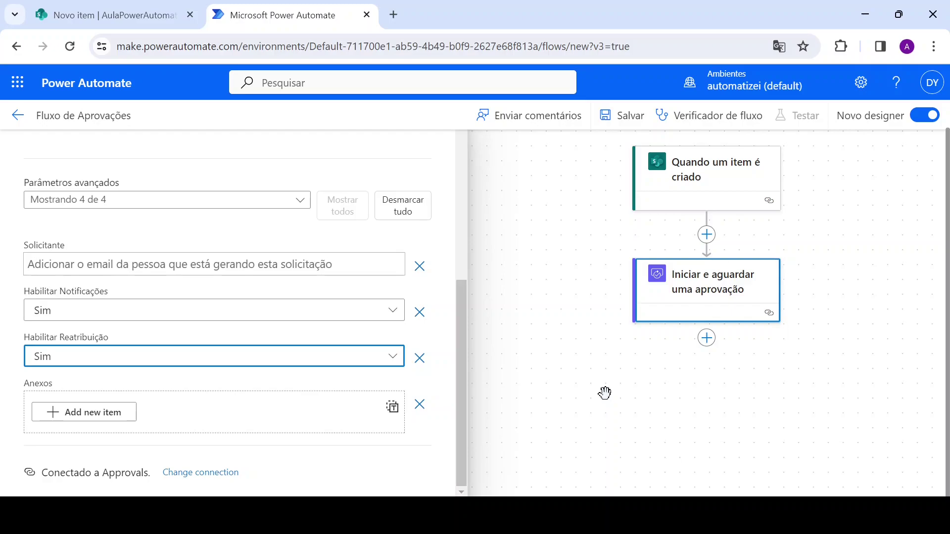
Switch to the SharePoint list to review its approval columns and return to the flow in Power Automate
left_click(134, 17)
scroll(767, 314, "right", 3)
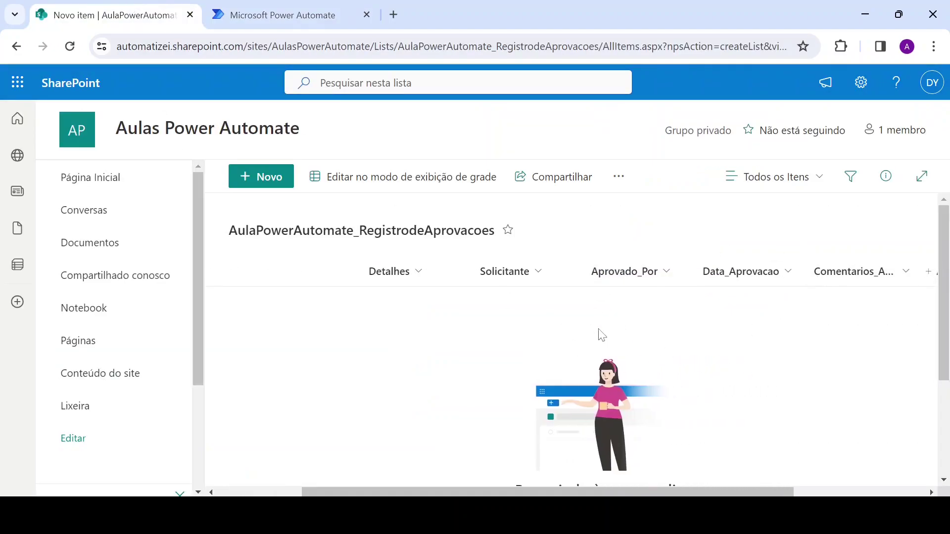
left_click(307, 16)
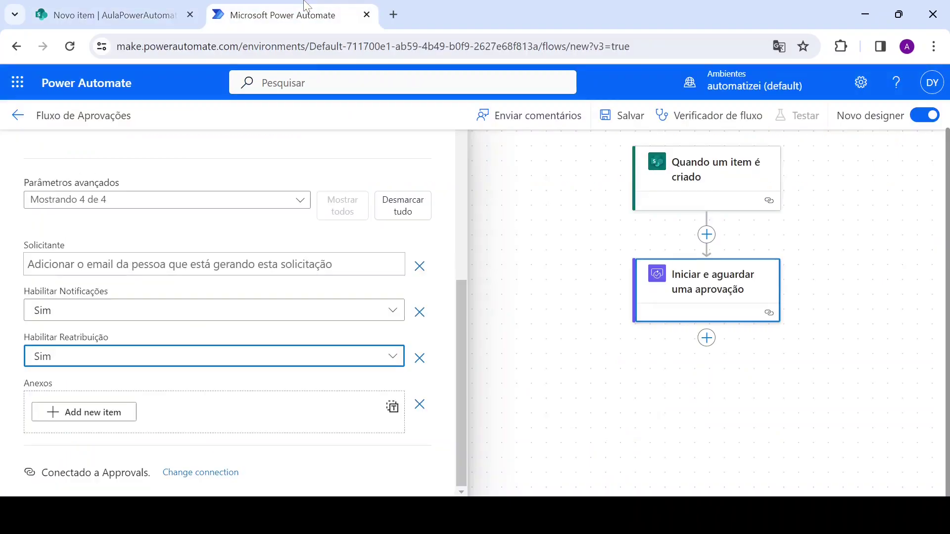
Add the SharePoint action "Atualizar item" below the approval action
left_click(707, 339)
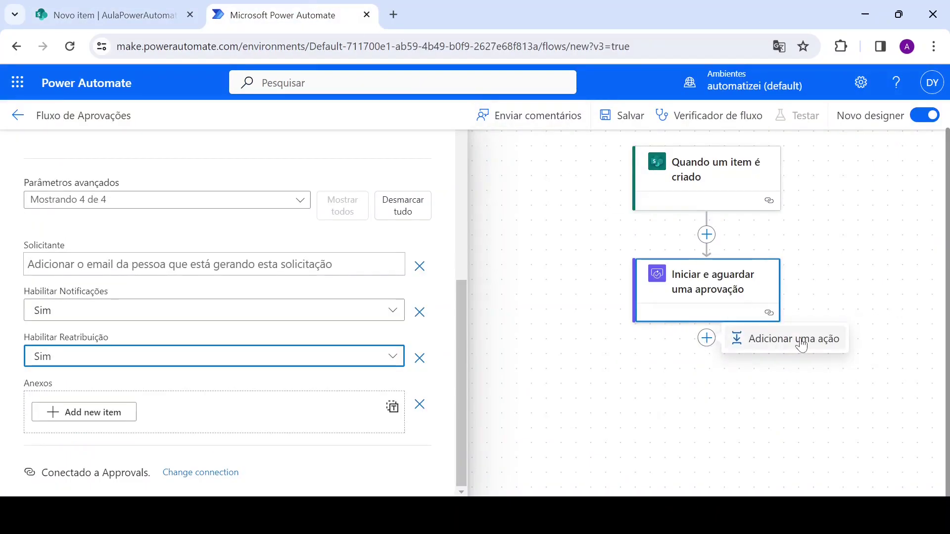
left_click(737, 340)
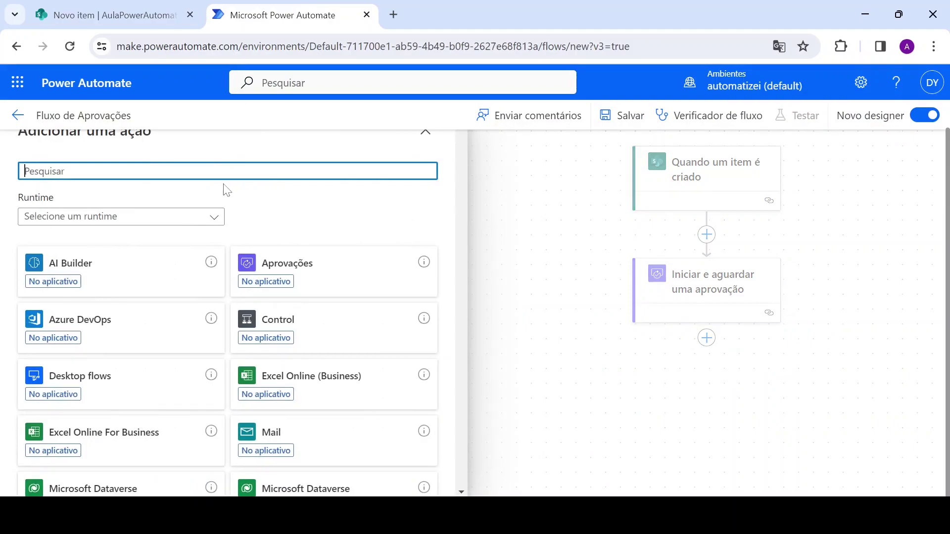
type("sharepoint")
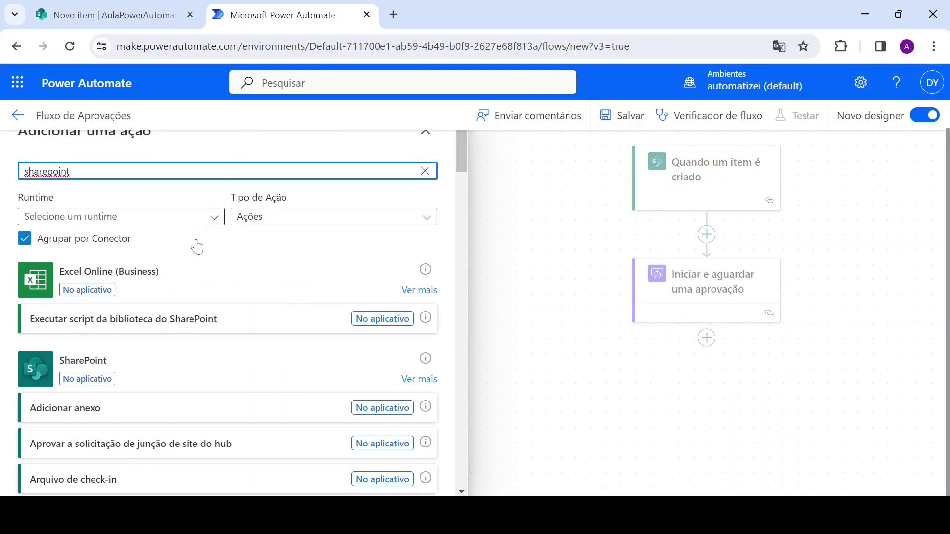
left_click(417, 379)
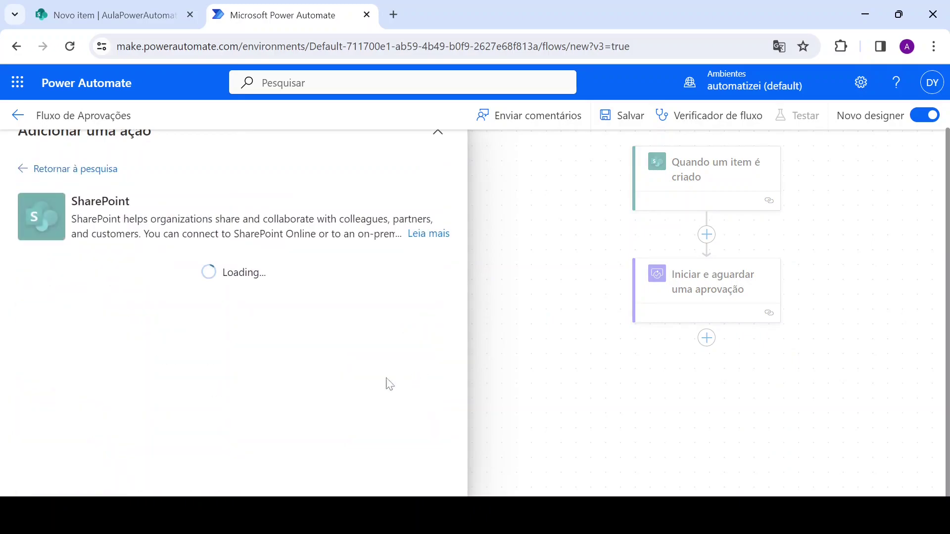
scroll(234, 334, "down", 8)
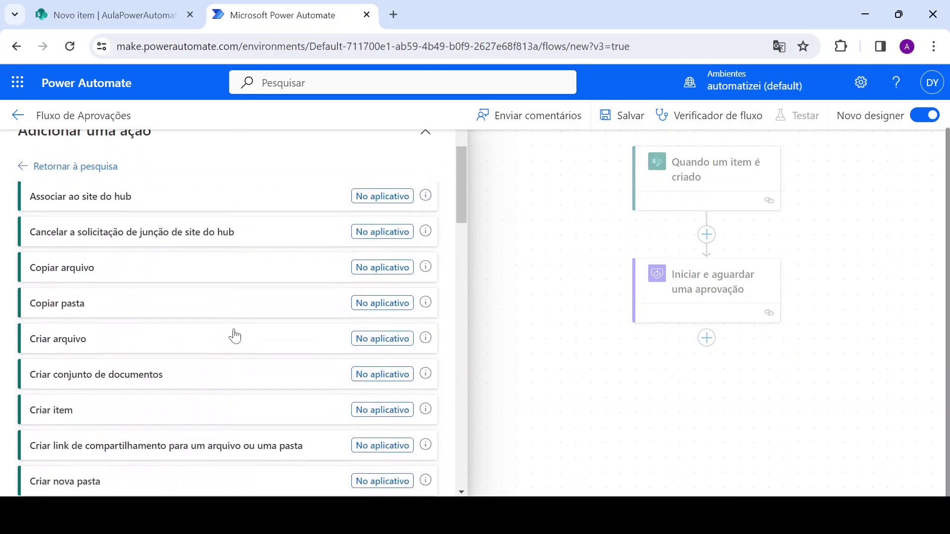
scroll(235, 336, "down", 10)
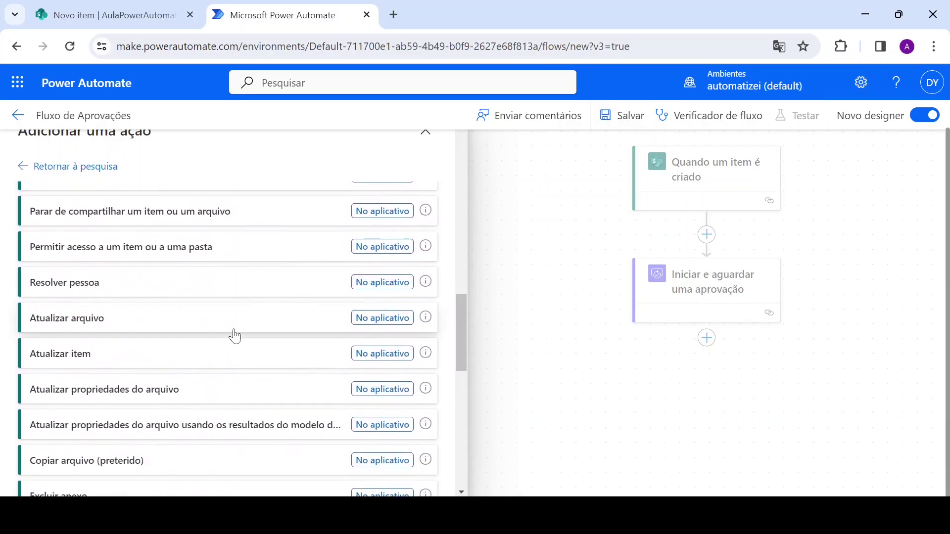
left_click(136, 361)
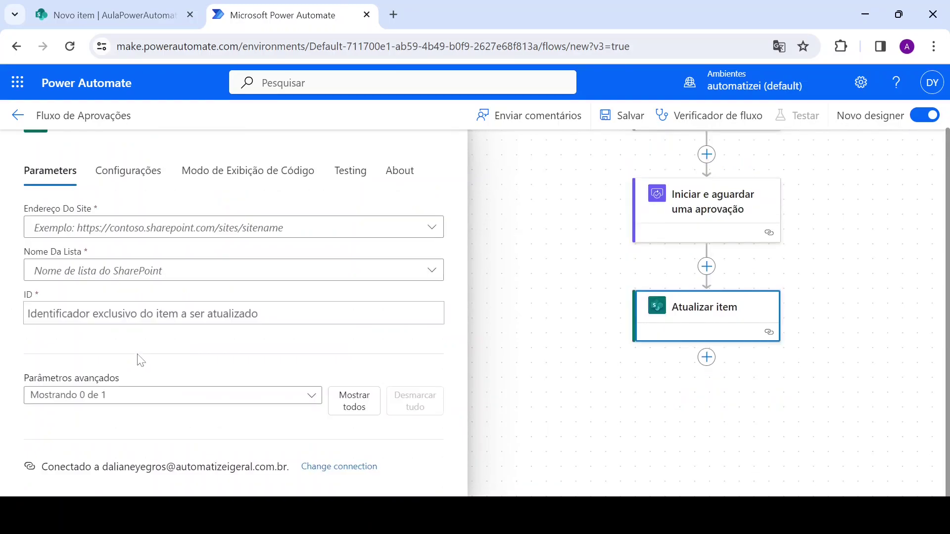
Set the update action's site to "Aulas Power Automate" and its list to "AulaPowerAutomate_RegistrodeAprovacoes"
left_click(179, 227)
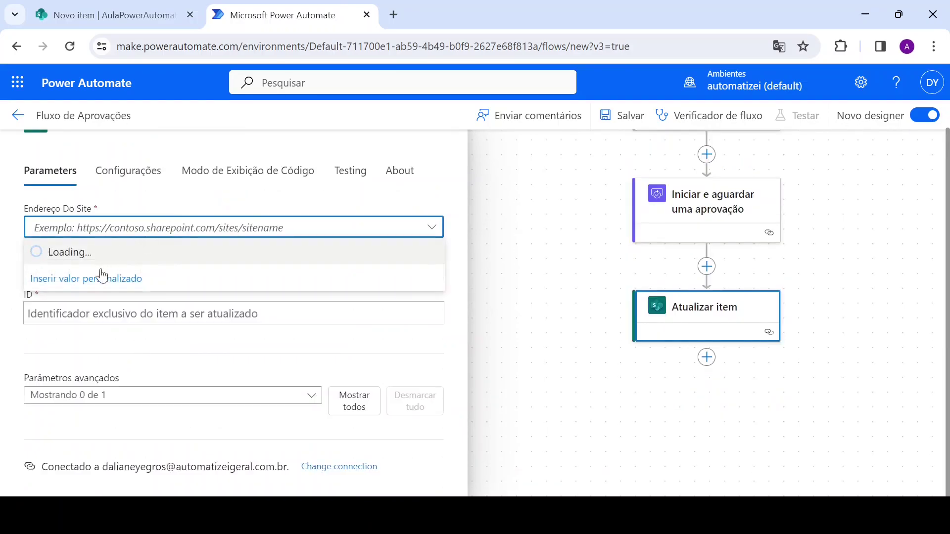
left_click(88, 257)
left_click(88, 271)
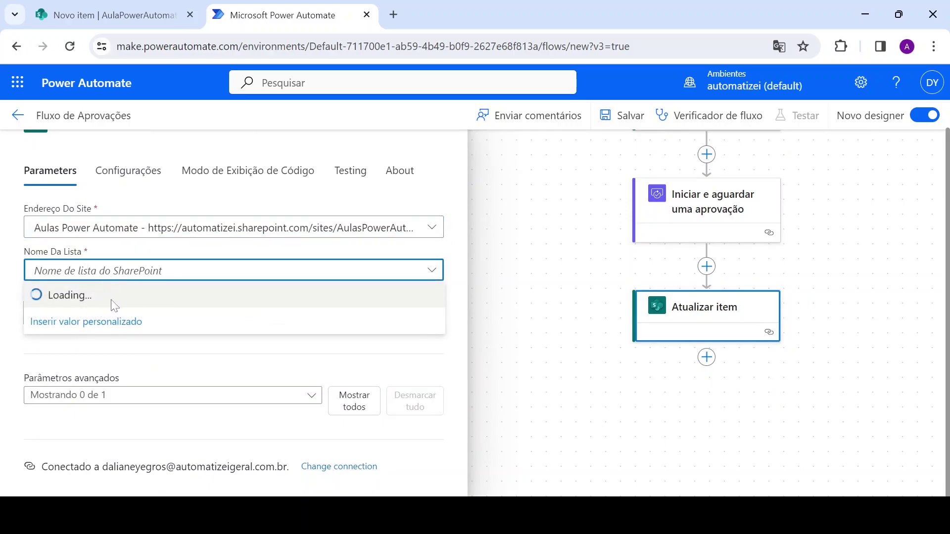
left_click(114, 297)
Set the update action's ID to the ID value from the "Quando um item é criado" trigger
left_click(114, 313)
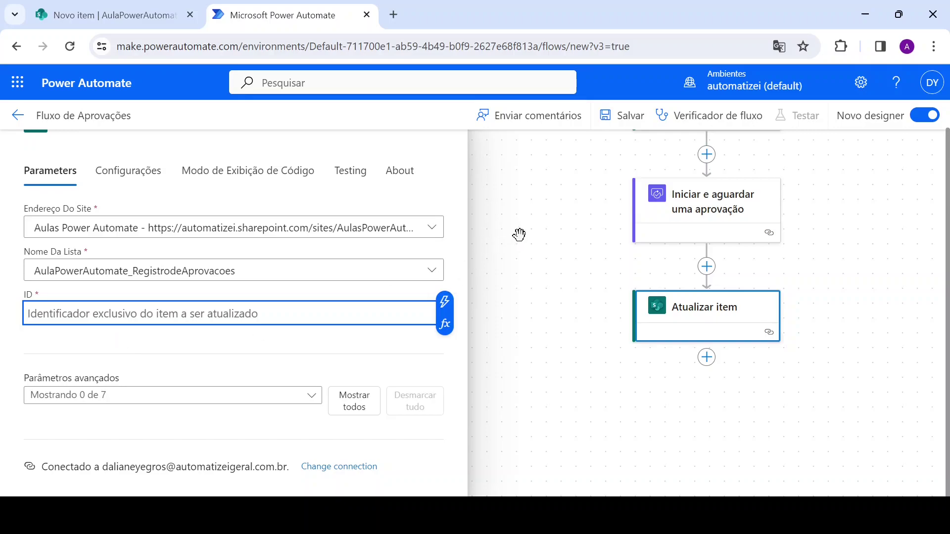
scroll(519, 235, "up", 2)
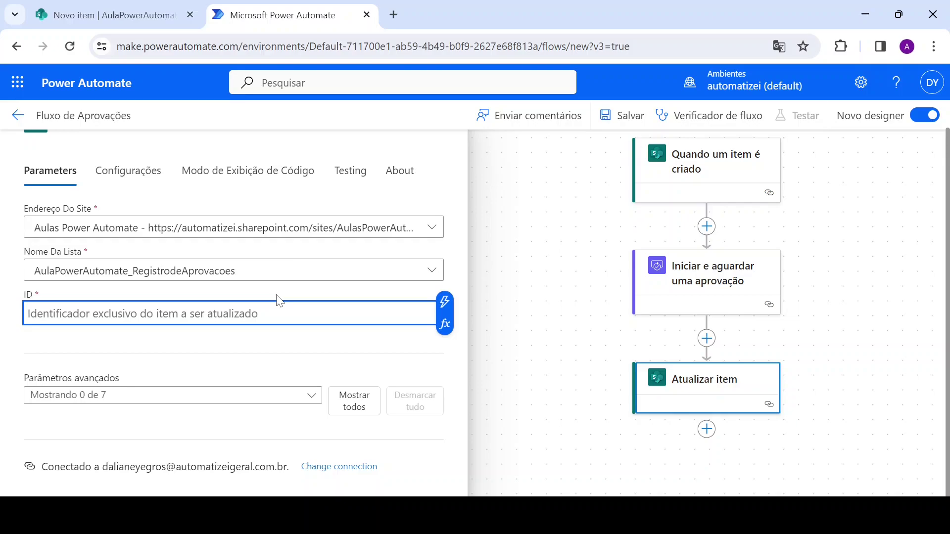
left_click(445, 301)
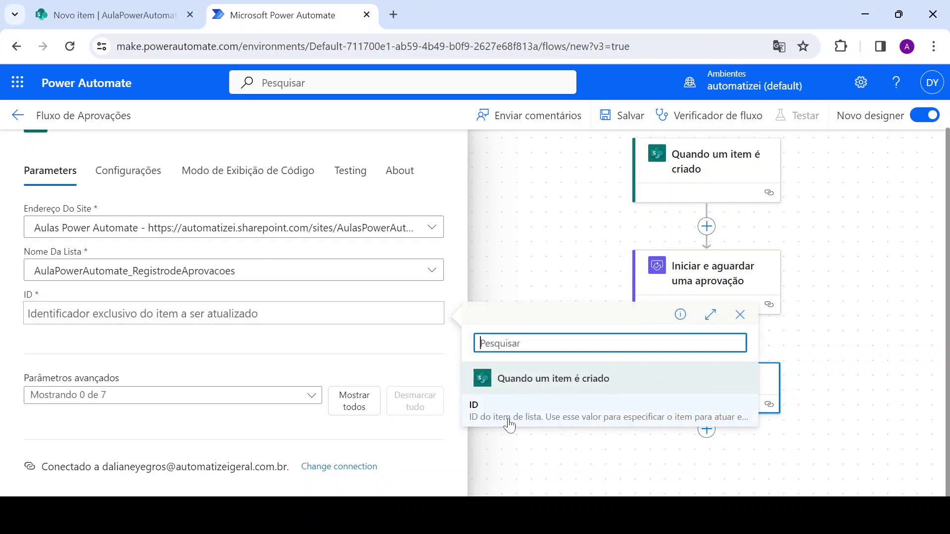
left_click(555, 419)
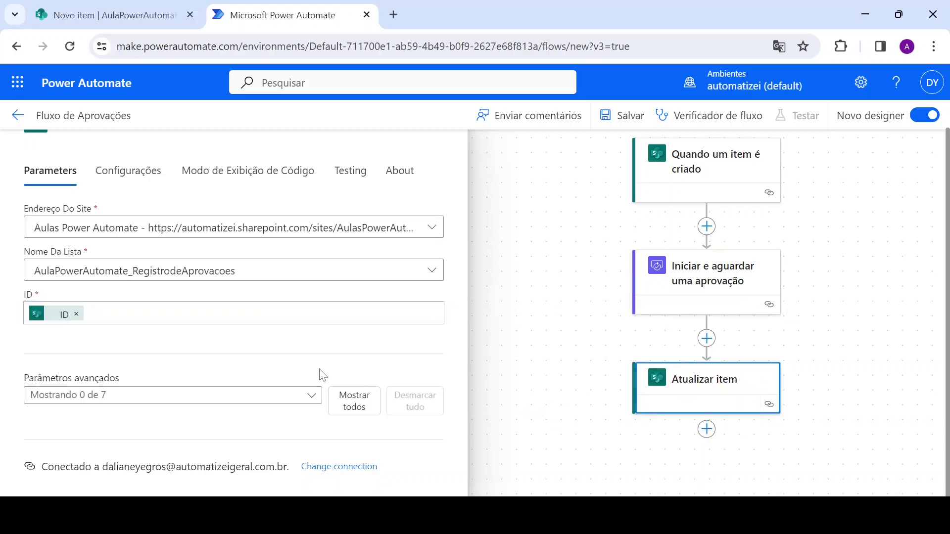
Show all advanced parameters of the update action and fill Título with the trigger's Título value
left_click(354, 405)
scroll(287, 376, "down", 4)
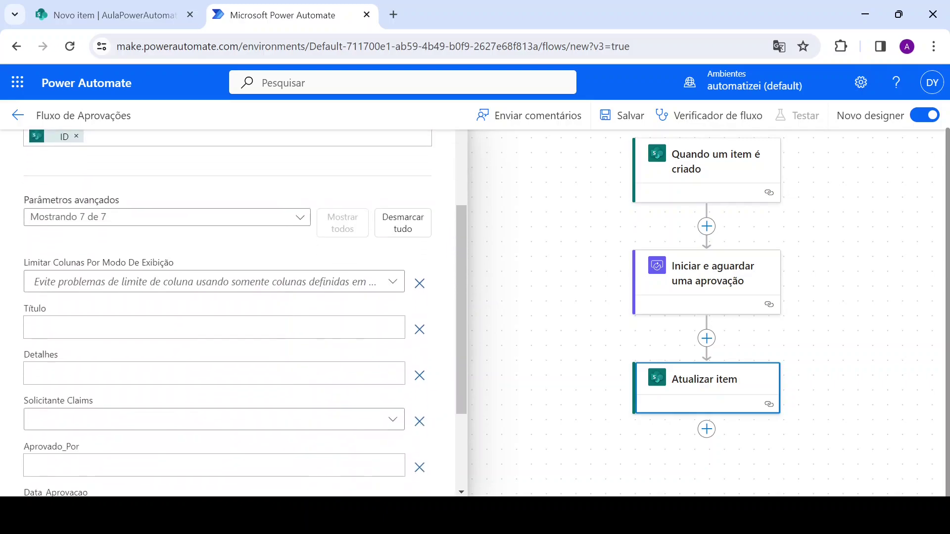
scroll(177, 272, "down", 2)
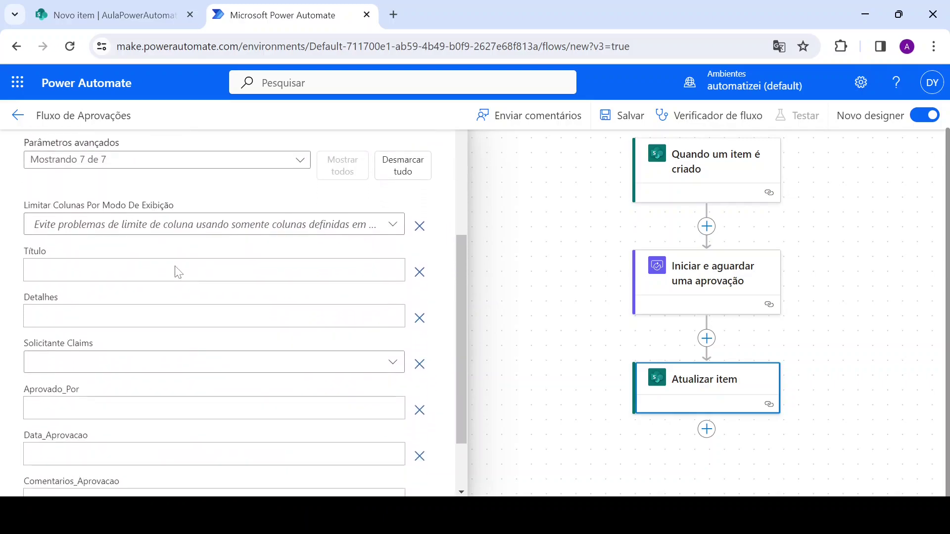
scroll(176, 269, "down", 2)
left_click(178, 214)
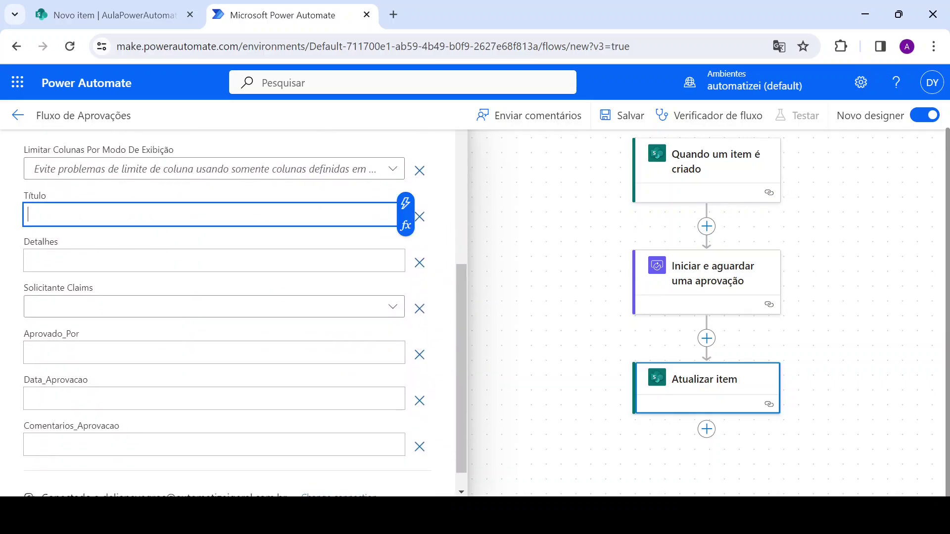
left_click(406, 203)
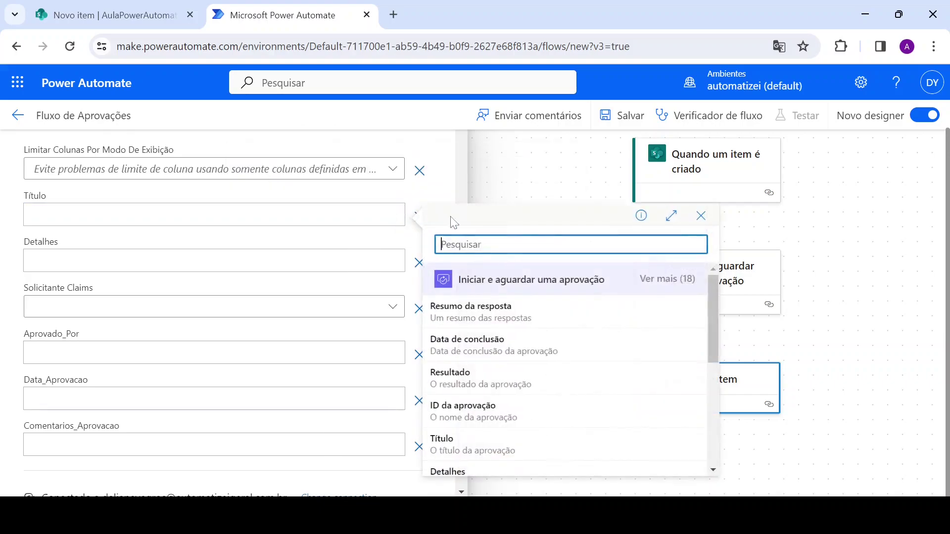
scroll(605, 384, "down", 5)
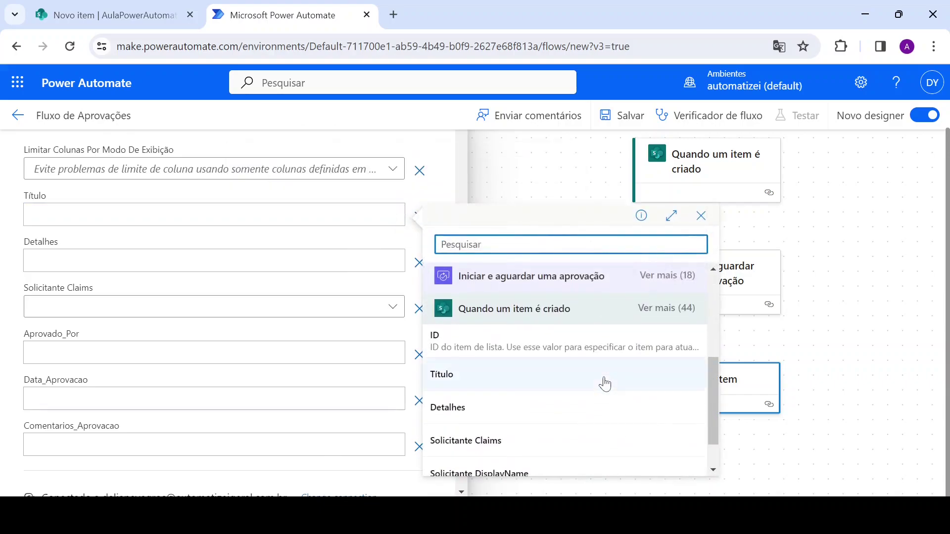
left_click(534, 379)
Fill the update action's Detalhes field with the Detalhes value from the "Quando um item é criado" trigger
left_click(99, 261)
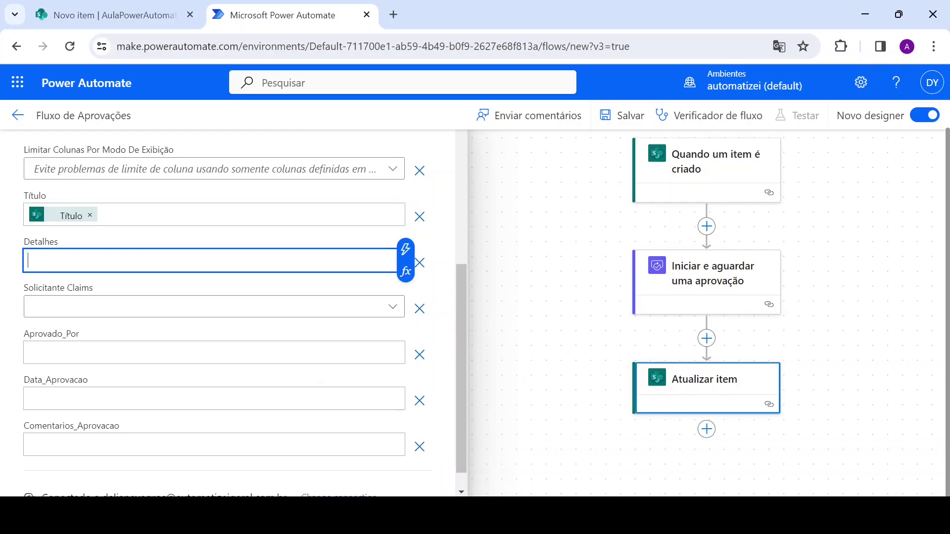
left_click(405, 249)
scroll(512, 428, "down", 5)
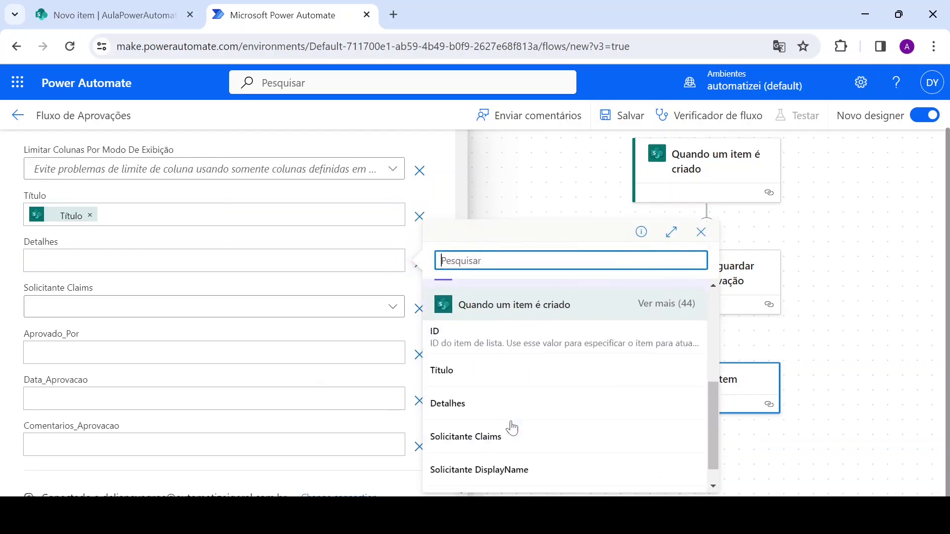
left_click(508, 405)
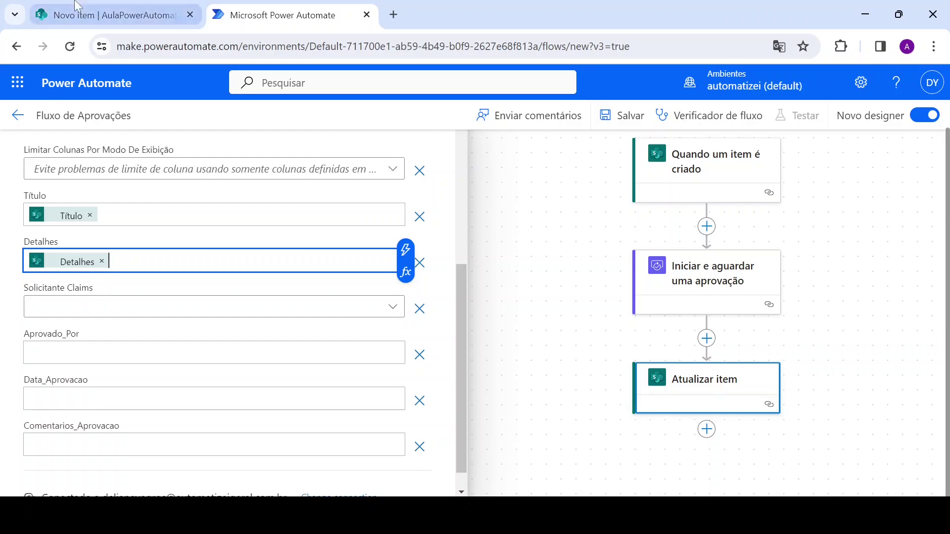
Switch to the SharePoint list, examine the Solicitante column's settings and type, and close them without changes
left_click(114, 15)
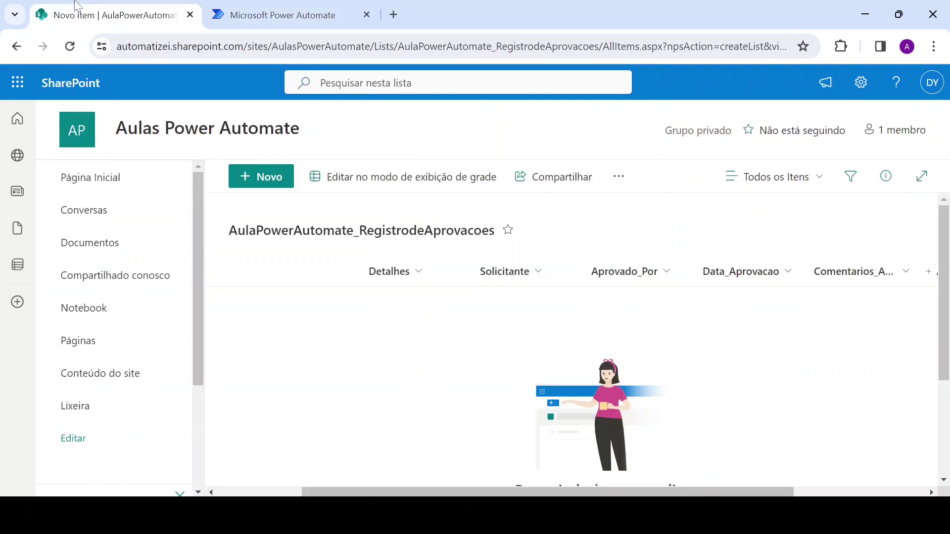
left_click(539, 272)
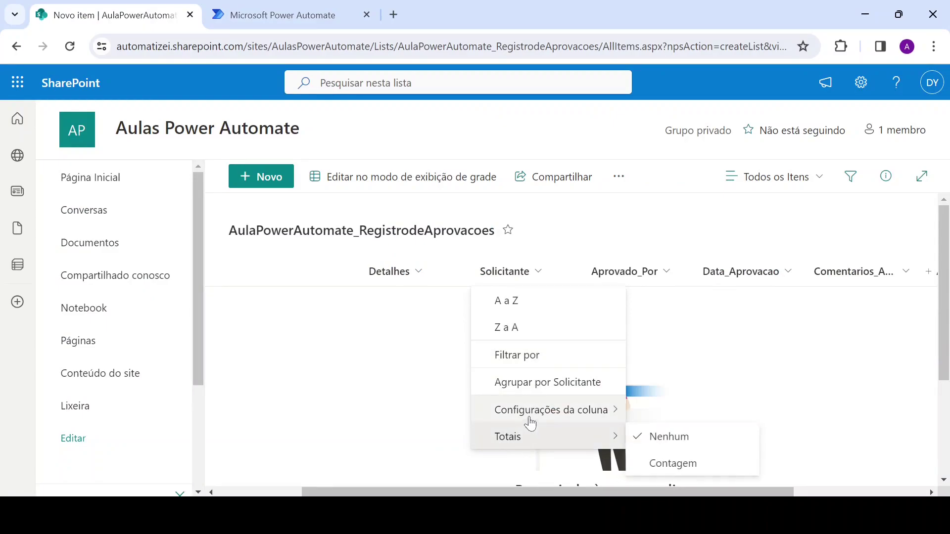
mouse_move(532, 435)
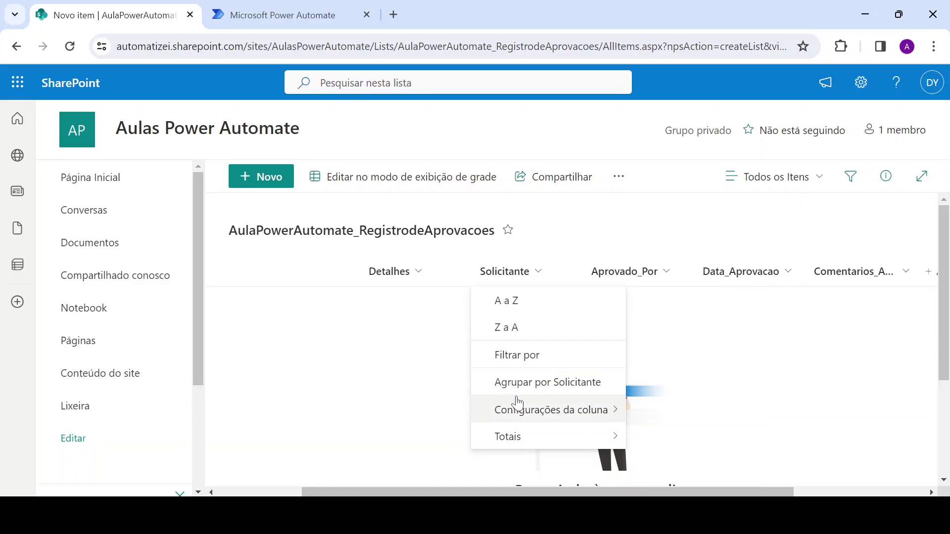
mouse_move(517, 406)
left_click(668, 239)
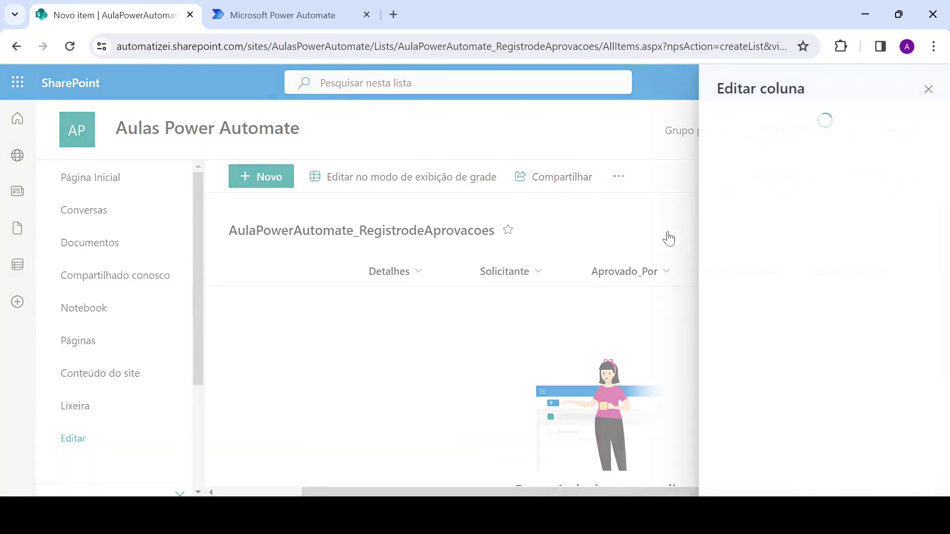
left_click(840, 311)
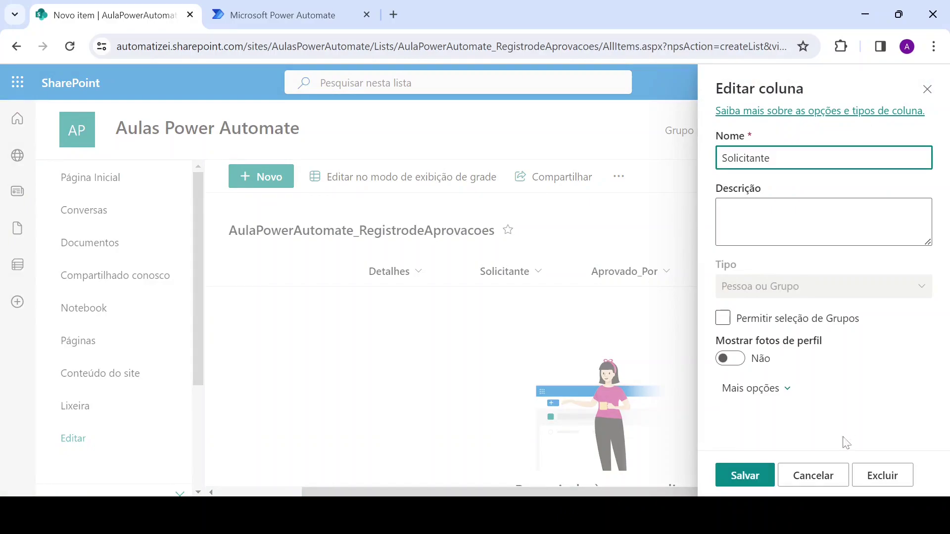
left_click(824, 475)
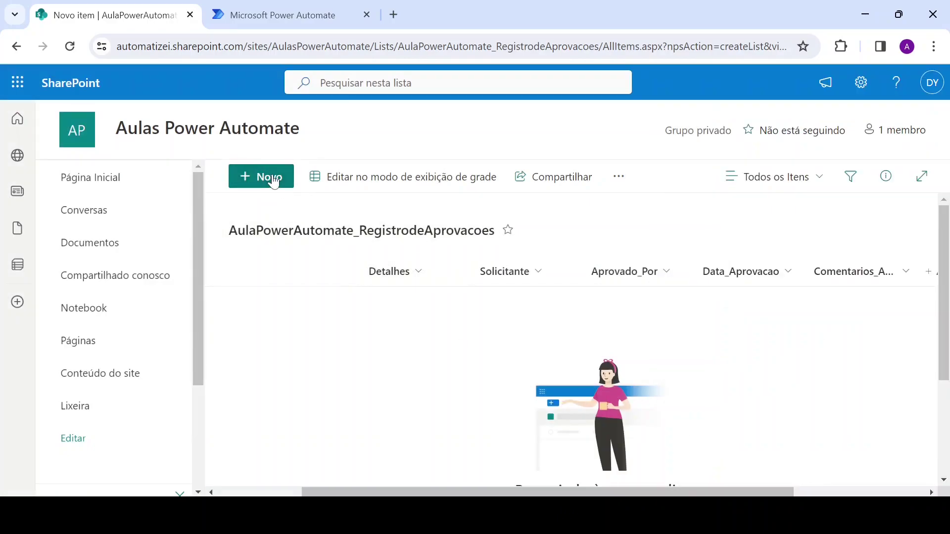
Try selecting a person as Solicitante in a new list item, clear the selection and close the form unsaved
left_click(271, 177)
left_click(460, 380)
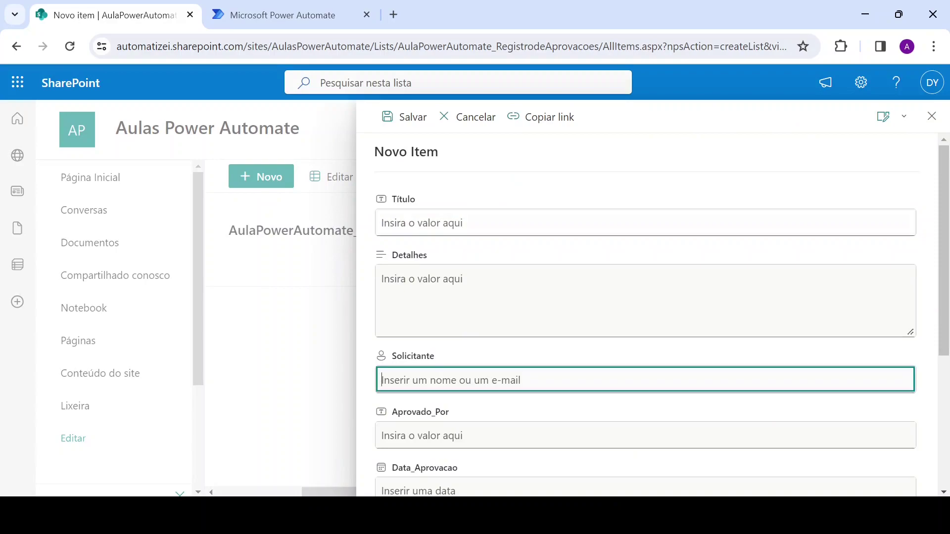
type("dalian")
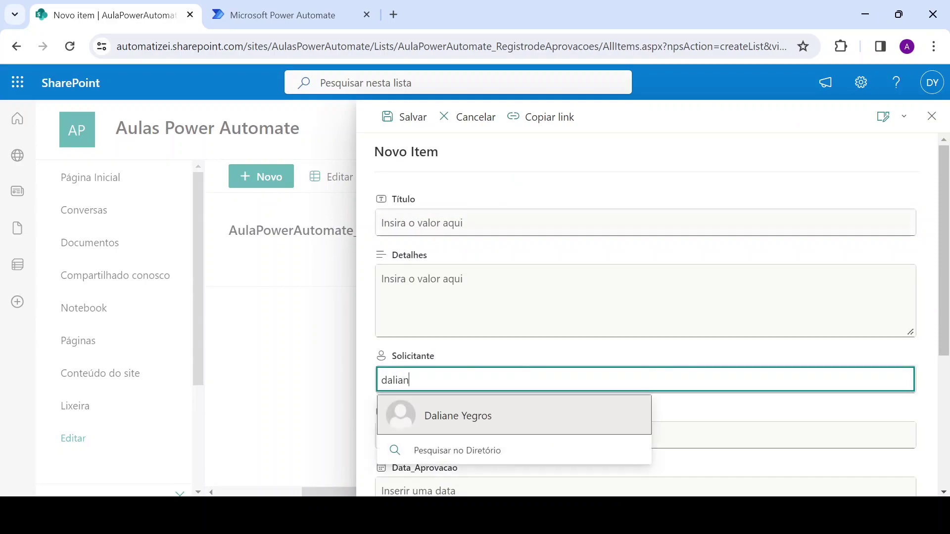
left_click(433, 426)
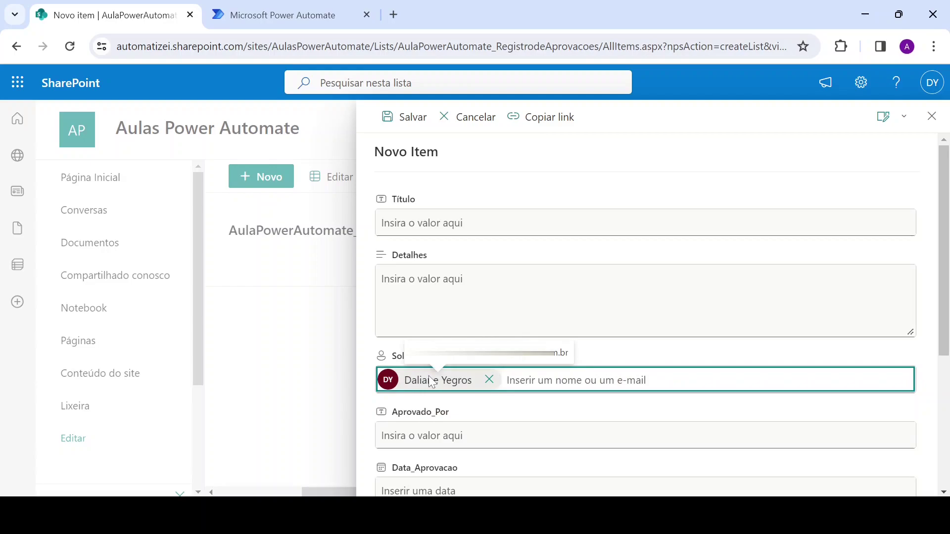
key("BackSpace")
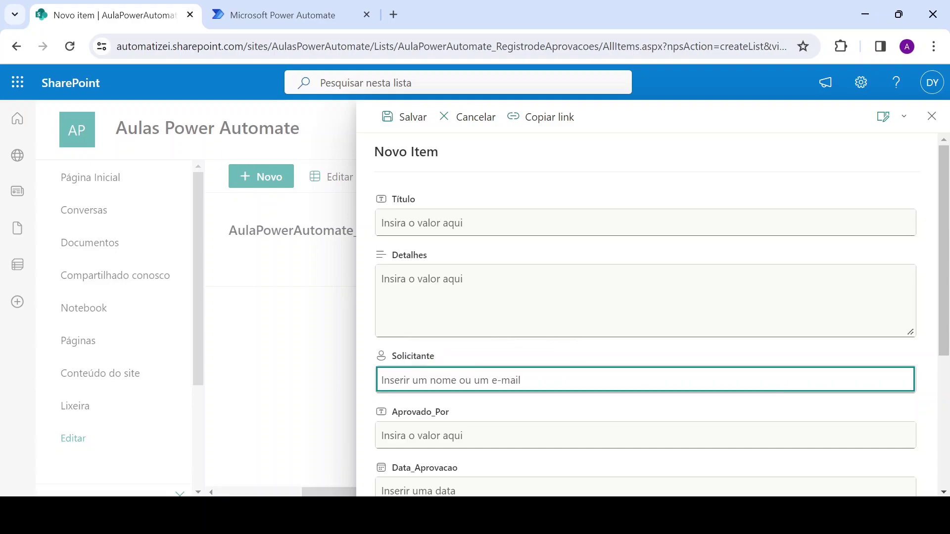
left_click(513, 350)
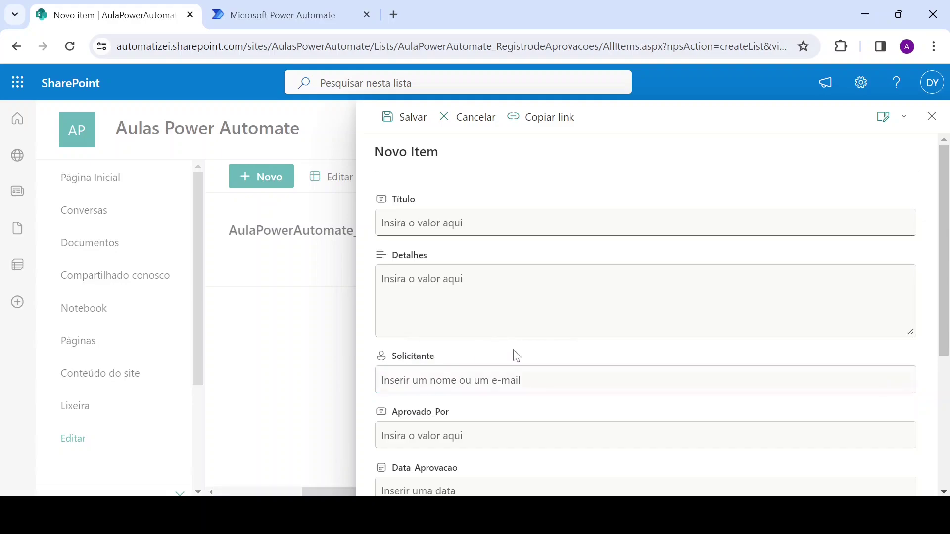
left_click(932, 116)
Return to the flow in Power Automate and set Solicitante Claims to a custom value, the trigger's Solicitante Claims
left_click(307, 11)
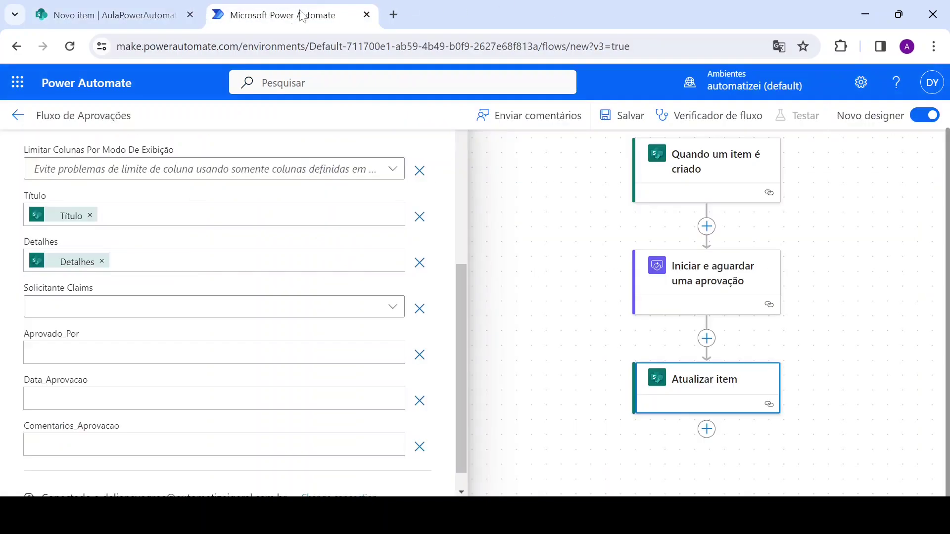
left_click(123, 310)
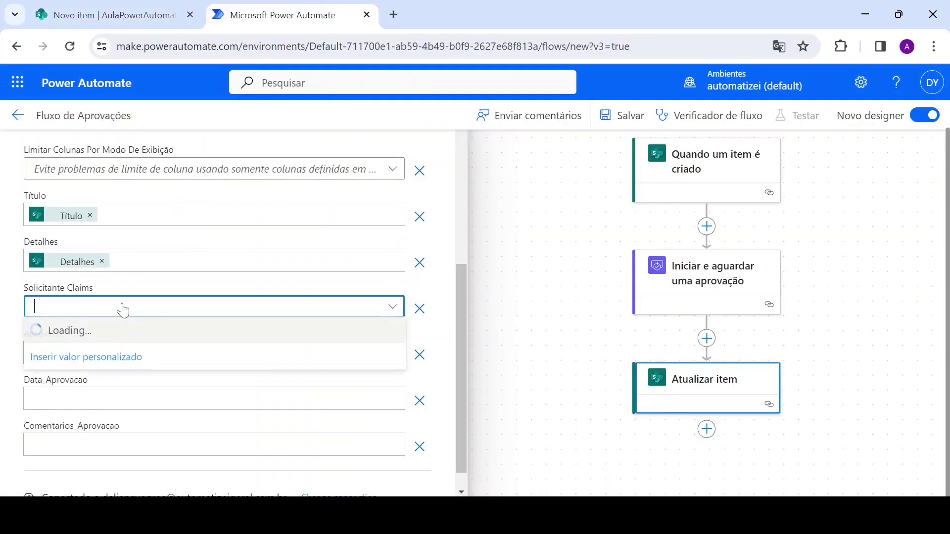
left_click(73, 367)
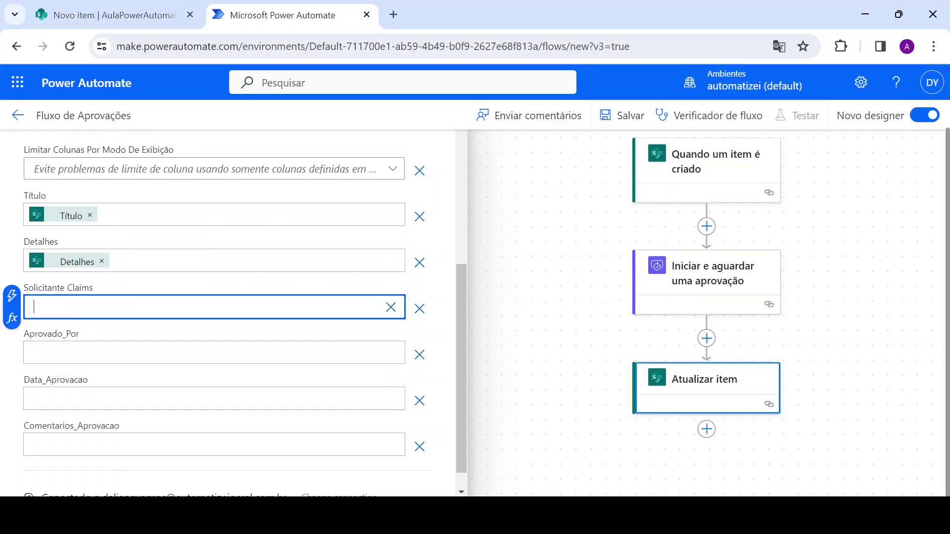
left_click(12, 296)
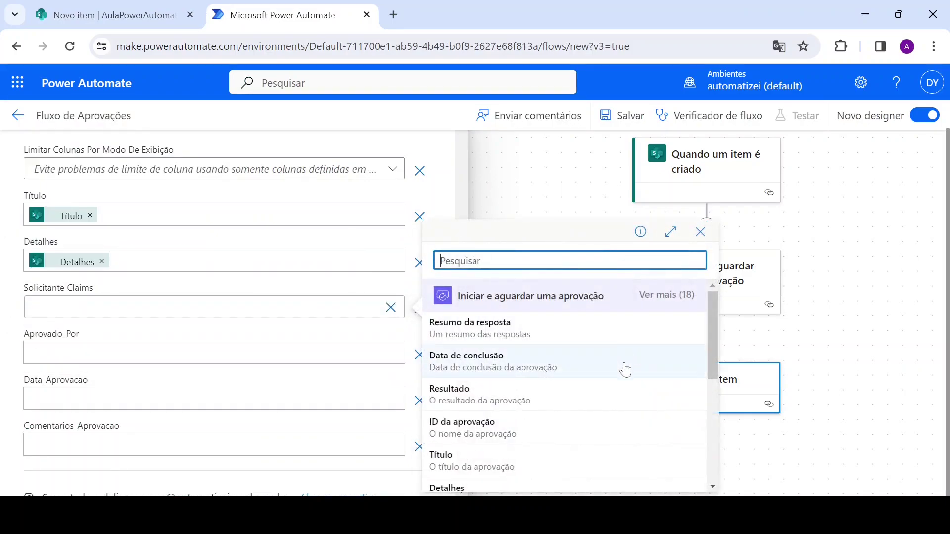
scroll(621, 367, "down", 5)
scroll(625, 370, "down", 1)
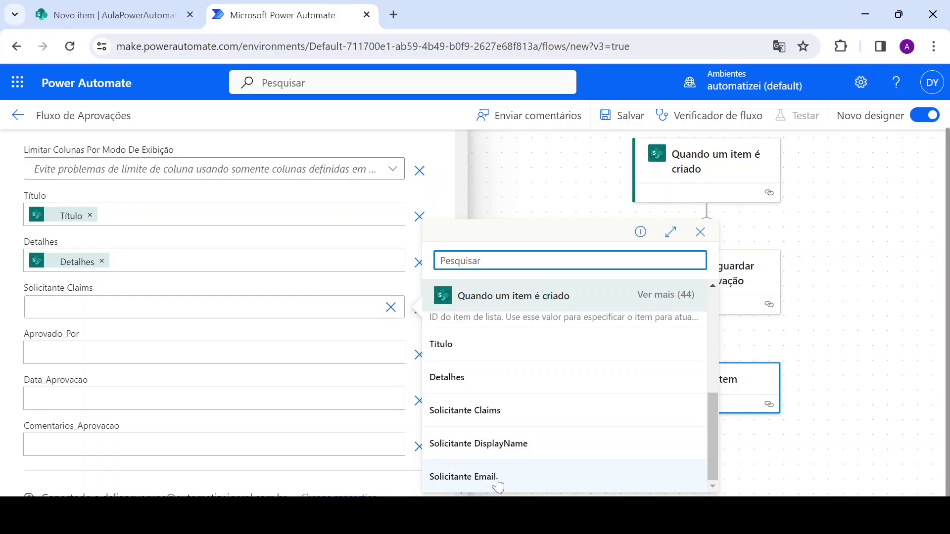
left_click(489, 411)
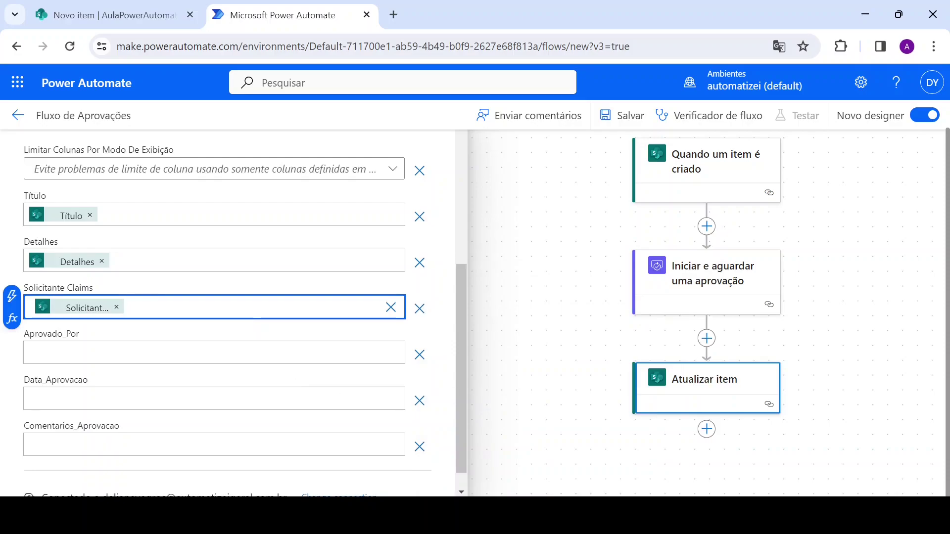
Fill Aprovado_Por with the approval action's "Respostas Nome do aprovador" value
left_click(252, 353)
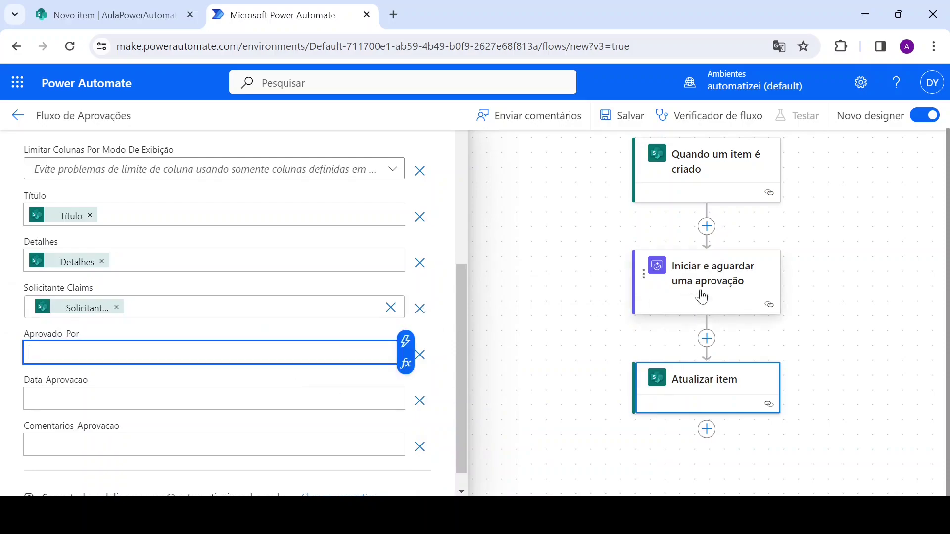
left_click(406, 342)
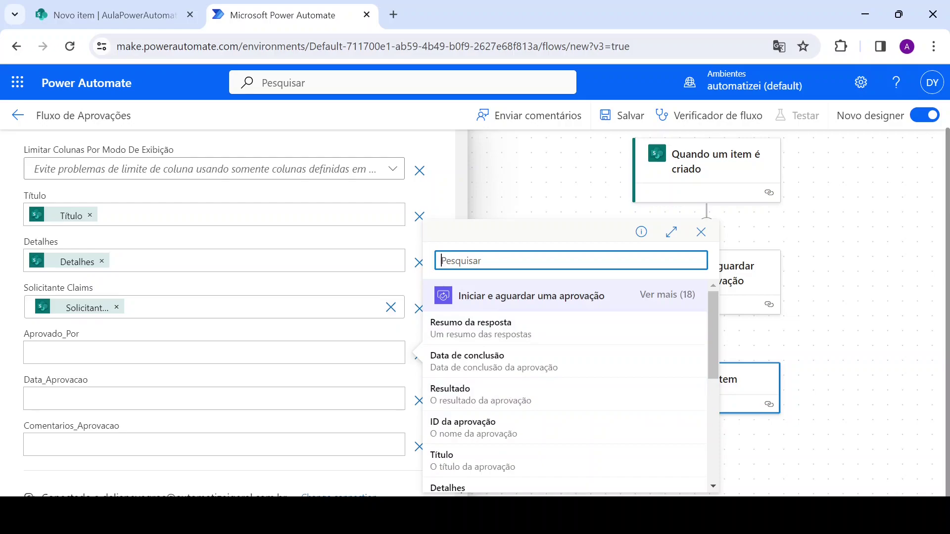
left_click(658, 296)
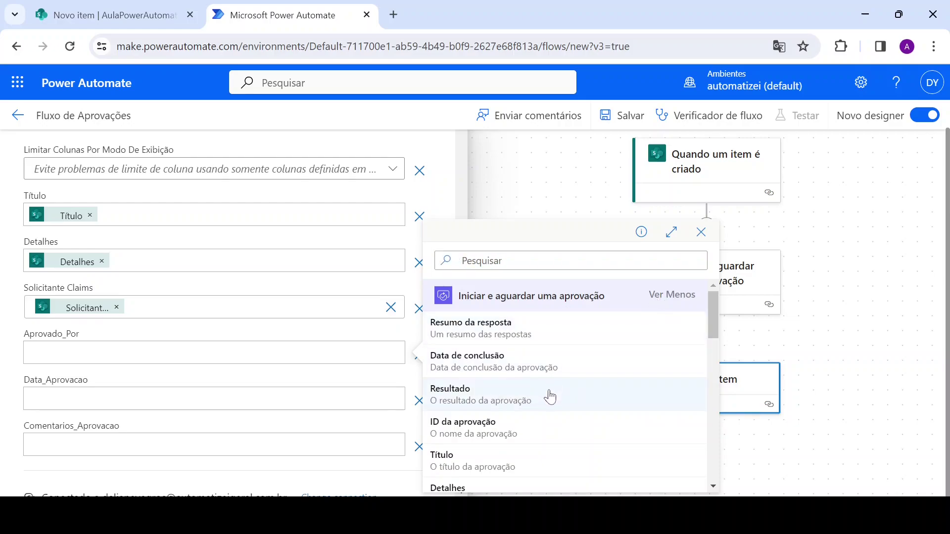
scroll(549, 396, "down", 6)
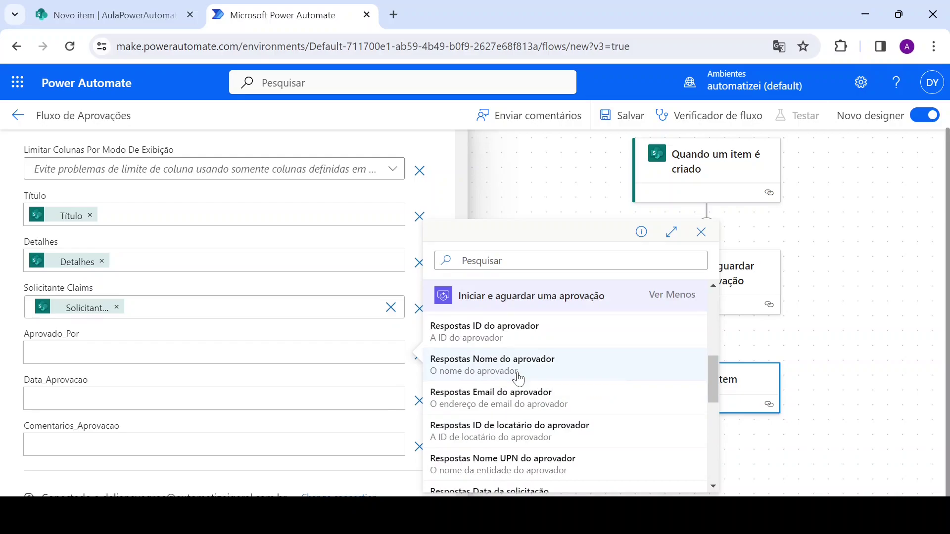
left_click(496, 359)
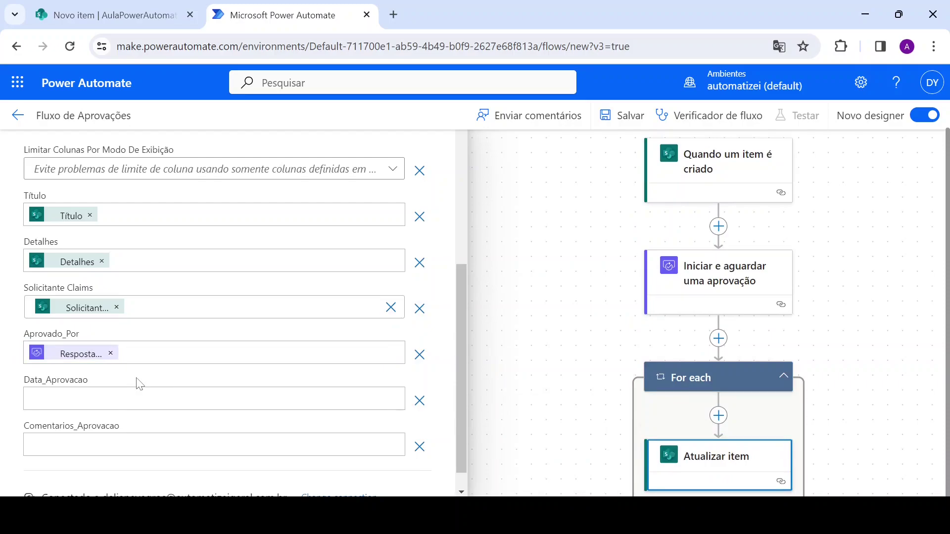
Fill Data_Aprovacao with the approval action's "Data de conclusão" value
left_click(238, 399)
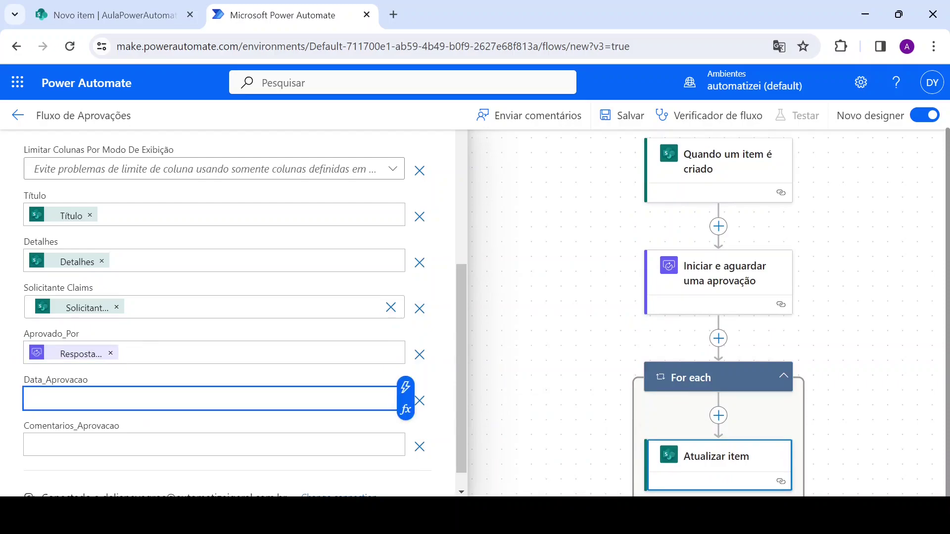
left_click(405, 391)
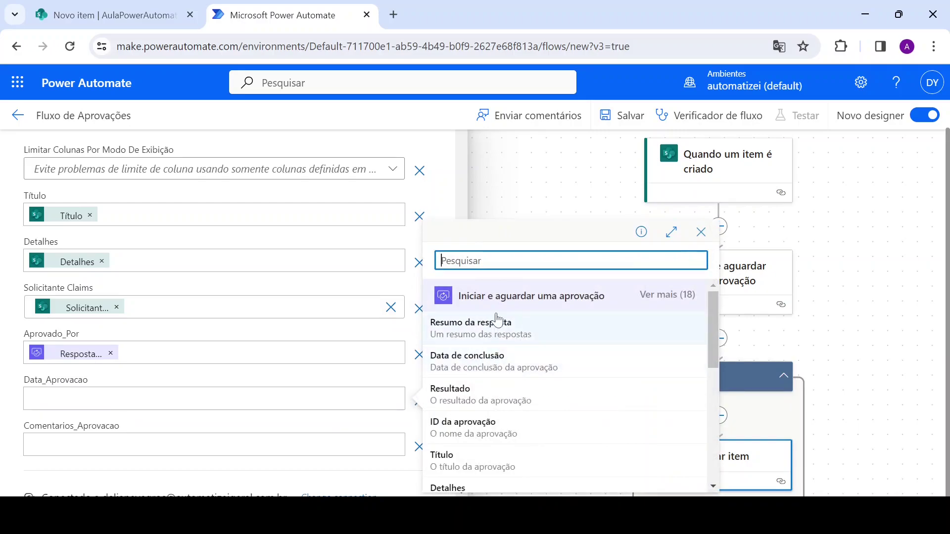
left_click(542, 377)
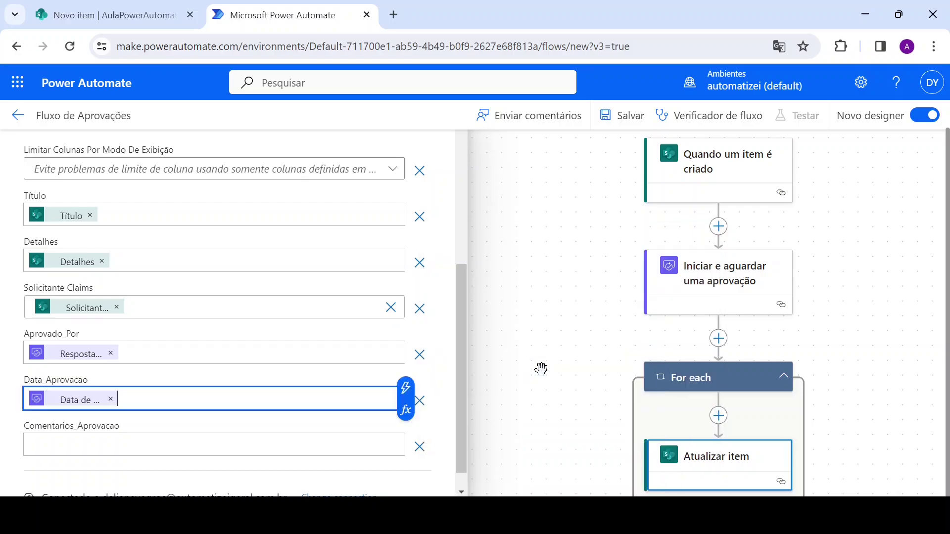
left_click(316, 377)
Fill Comentarios_Aprovacao with the approval action's "Respostas Comentários" value
scroll(316, 377, "down", 1)
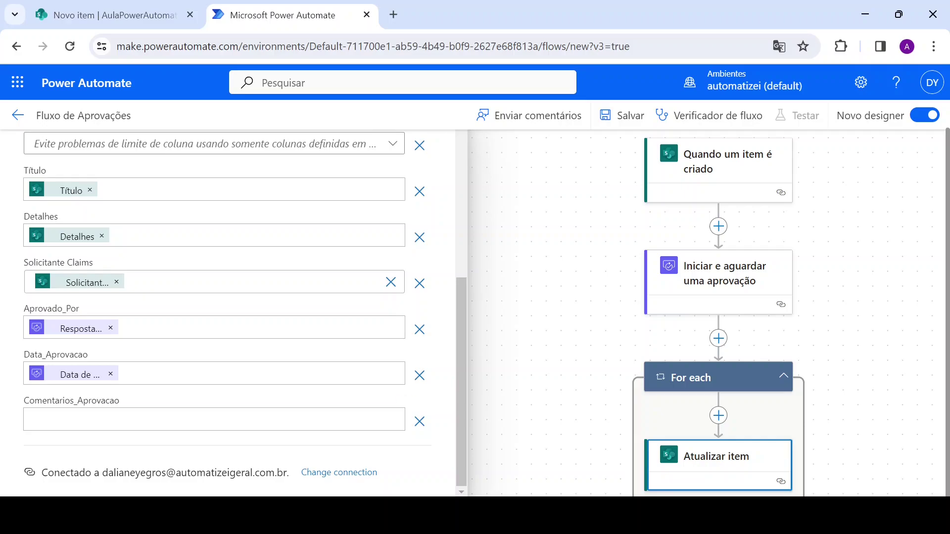
left_click(229, 419)
left_click(412, 410)
left_click(680, 297)
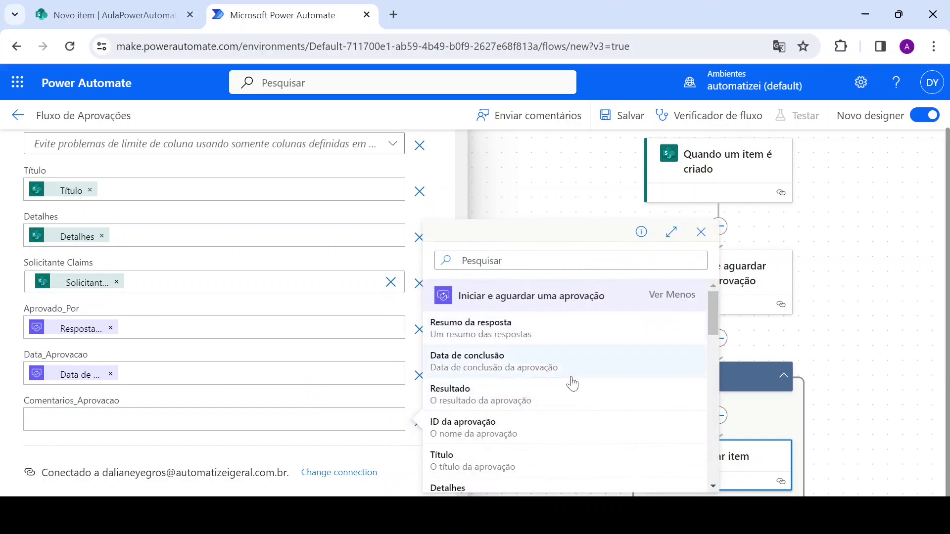
scroll(569, 386, "down", 5)
scroll(562, 389, "down", 4)
scroll(562, 388, "down", 4)
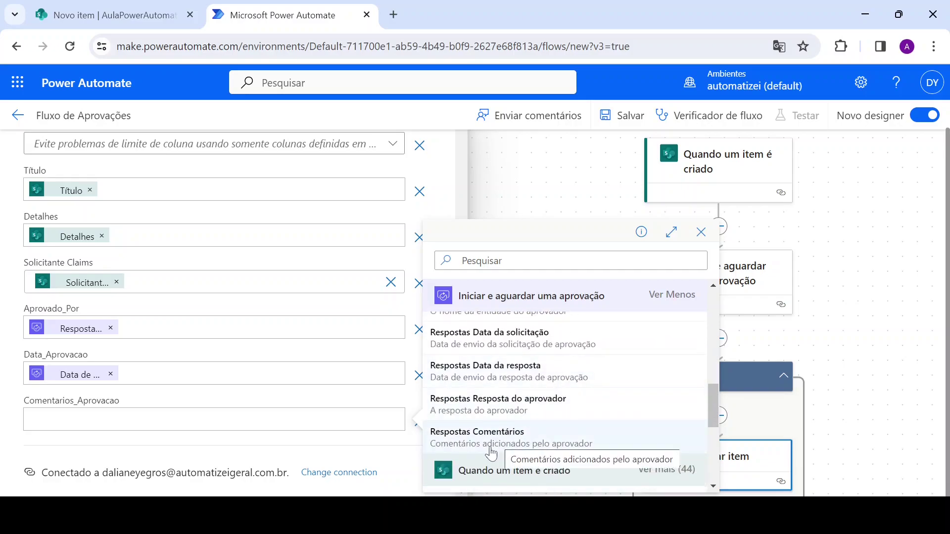
left_click(589, 443)
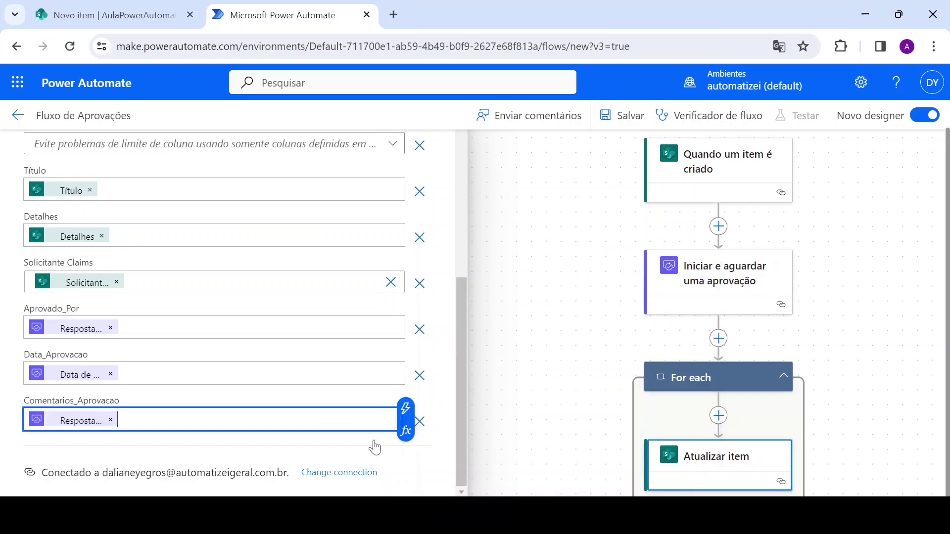
left_click(498, 375)
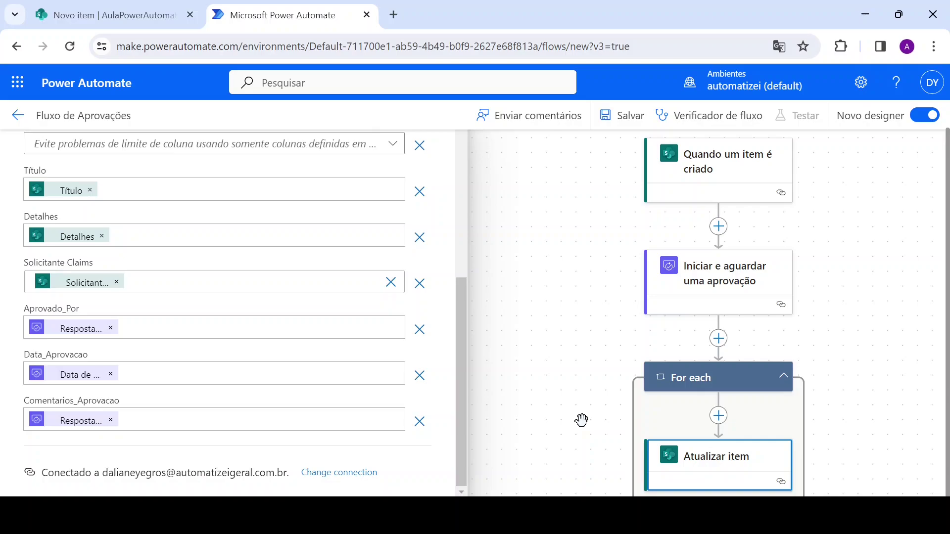
Add the Office 365 Outlook action "Enviar um email (V2)" below the For each loop
left_click_drag(581, 420, 572, 244)
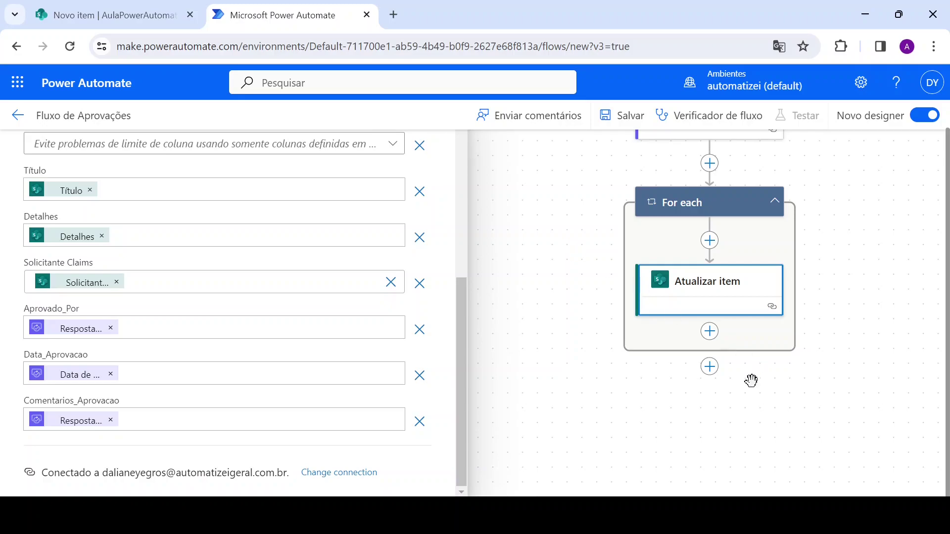
left_click(710, 367)
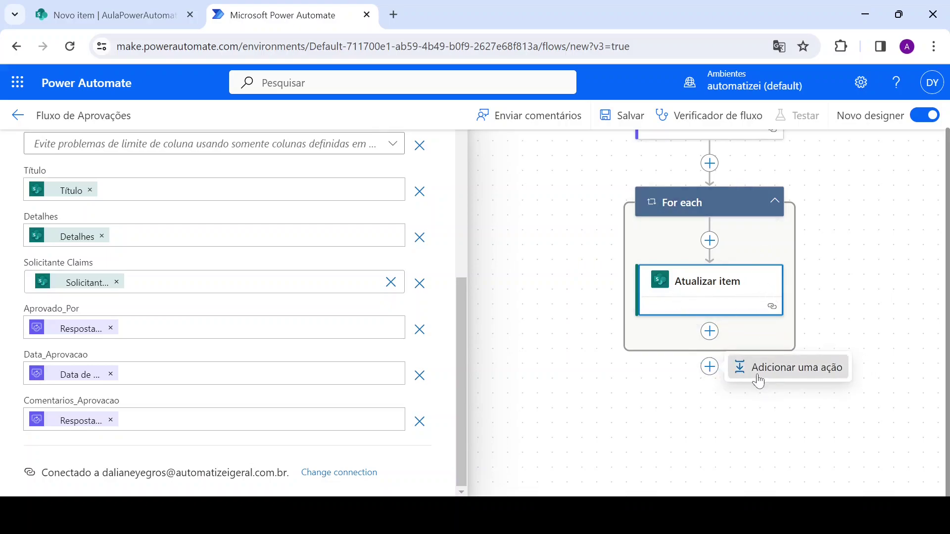
left_click(757, 377)
type("outlook")
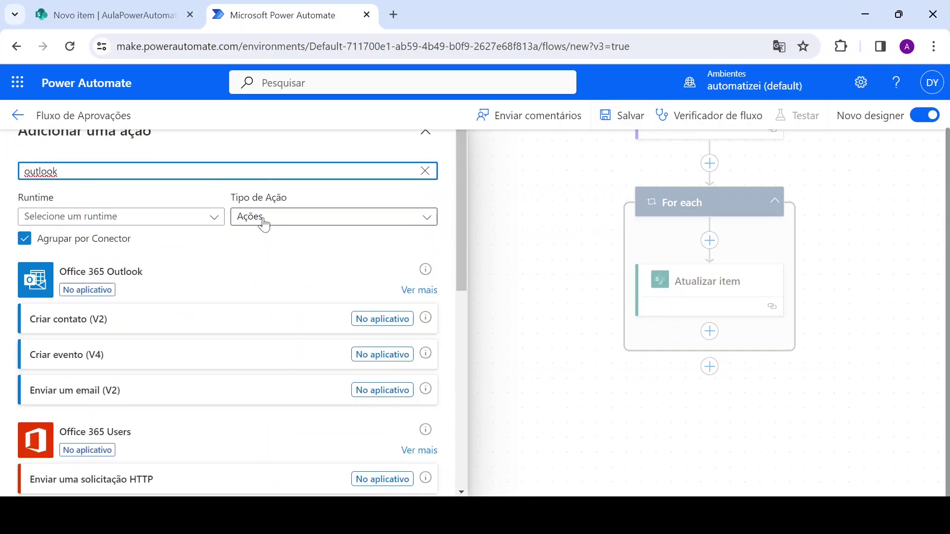
left_click(141, 398)
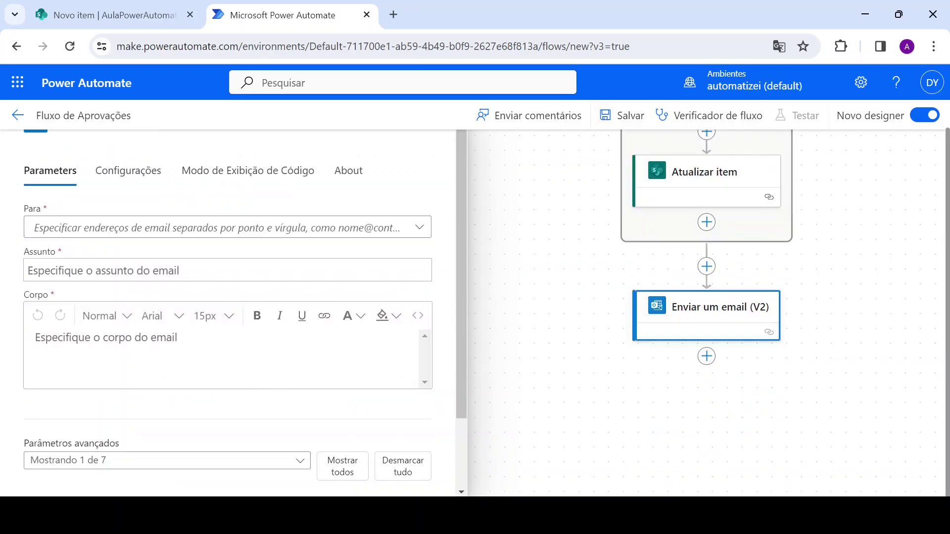
Set the email's Para to a custom value, the trigger's Solicitante Email
left_click(226, 231)
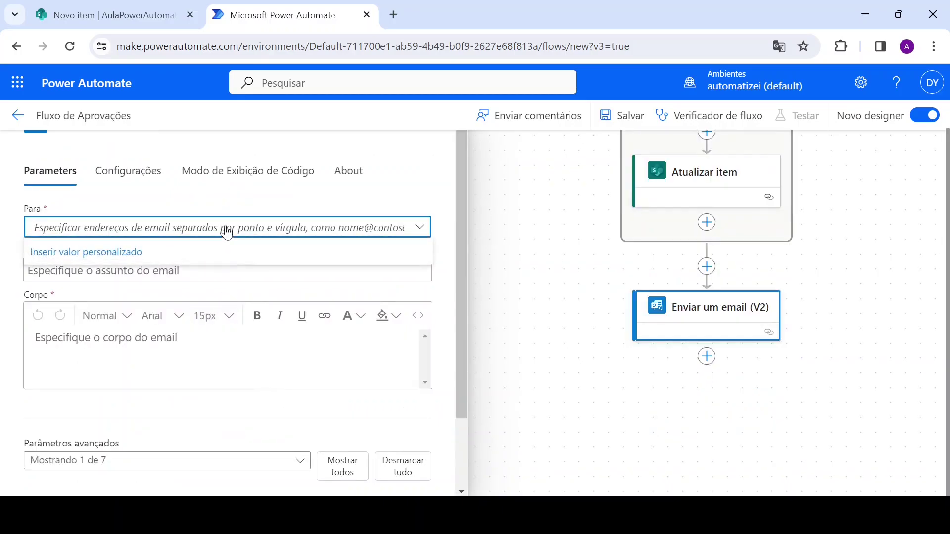
left_click(89, 254)
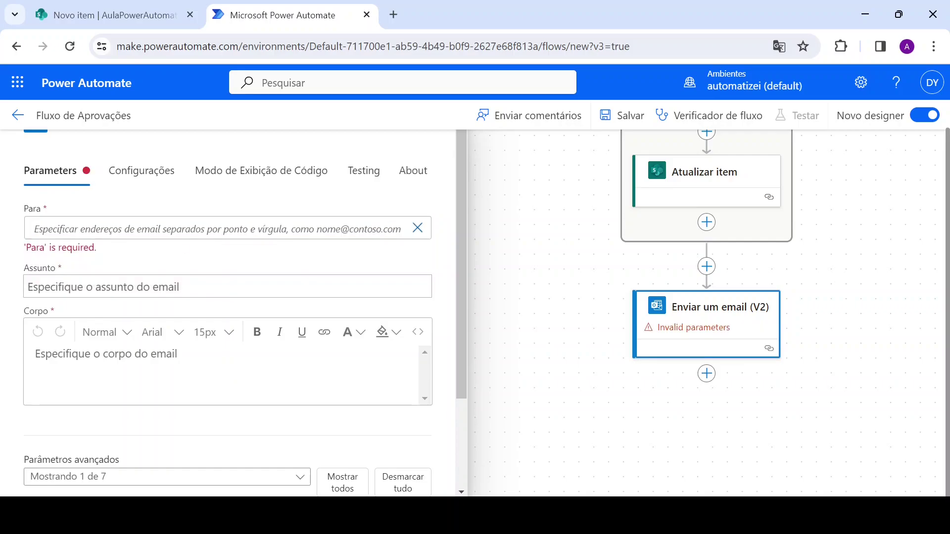
left_click(10, 222)
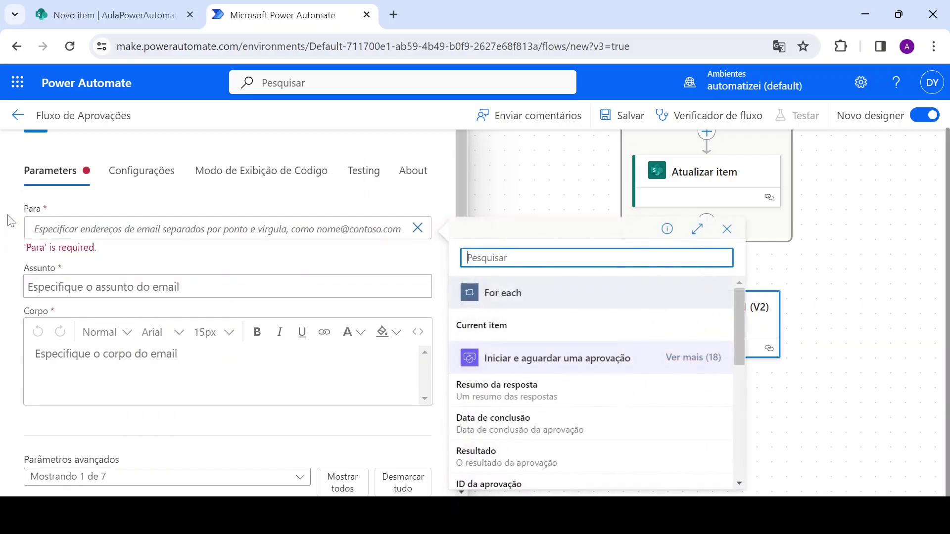
scroll(553, 395, "down", 5)
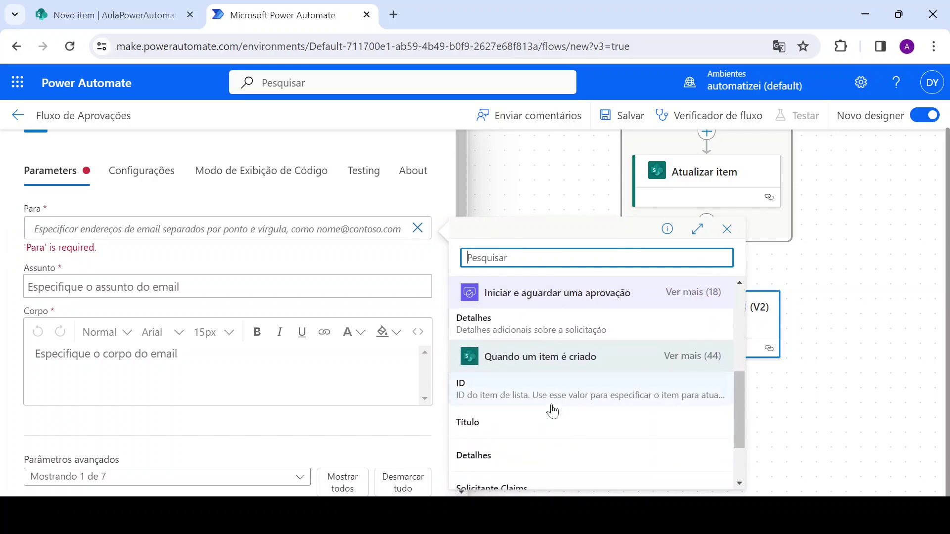
scroll(553, 411, "down", 2)
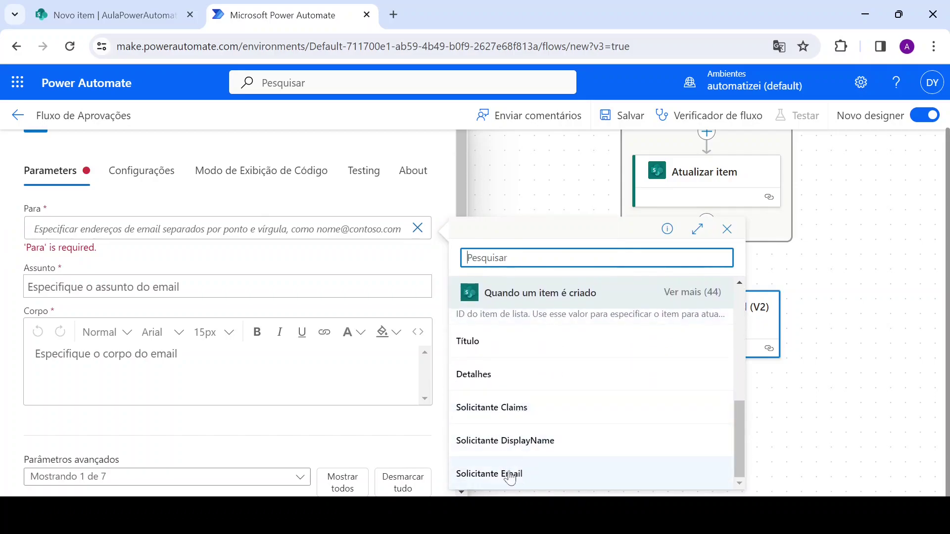
left_click(524, 480)
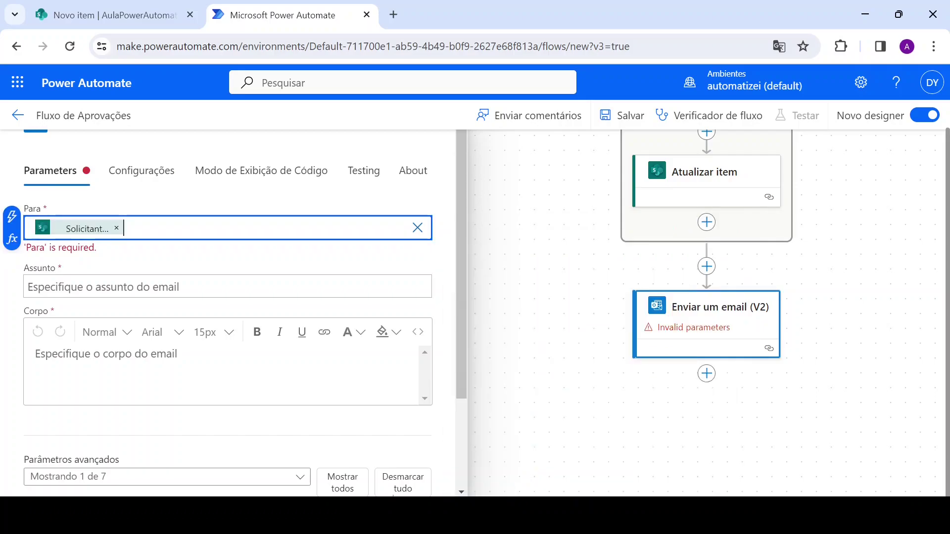
left_click(222, 265)
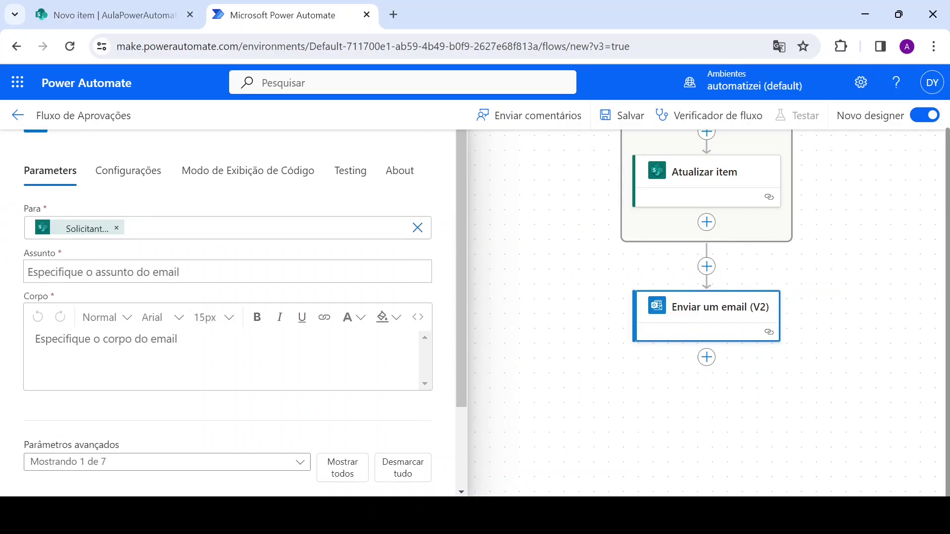
Write the email's Assunto as "A solicitação referente ao [Título] obteve uma resposta!", using the trigger's Título value
left_click(222, 271)
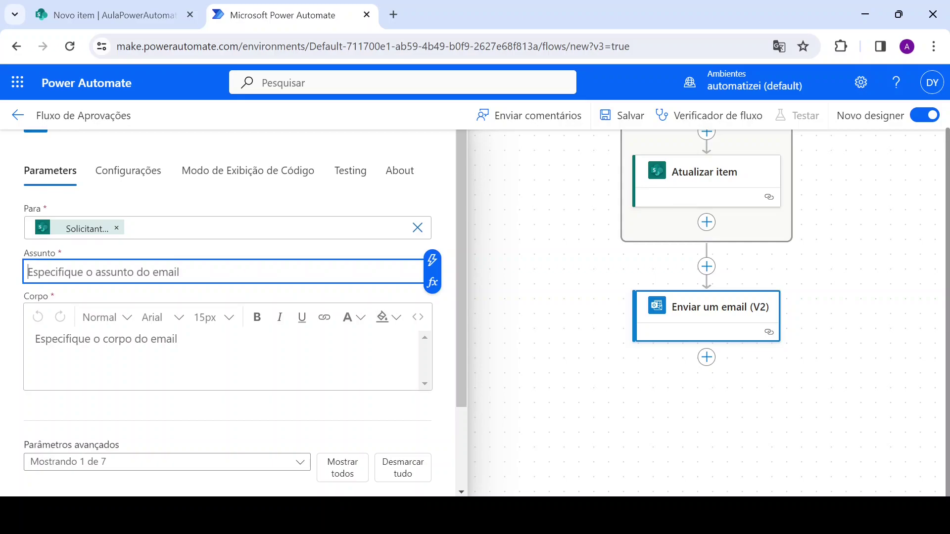
type("A s")
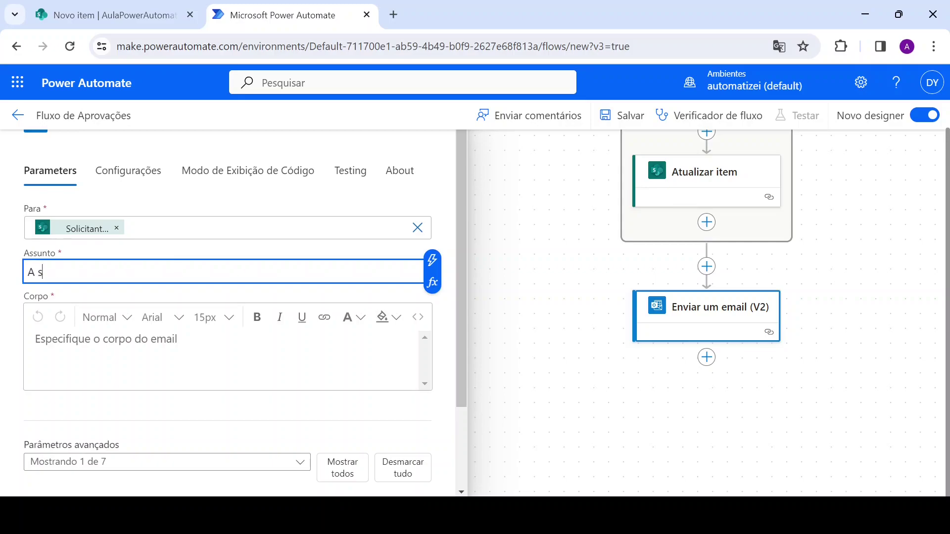
type("olicitação referente ao")
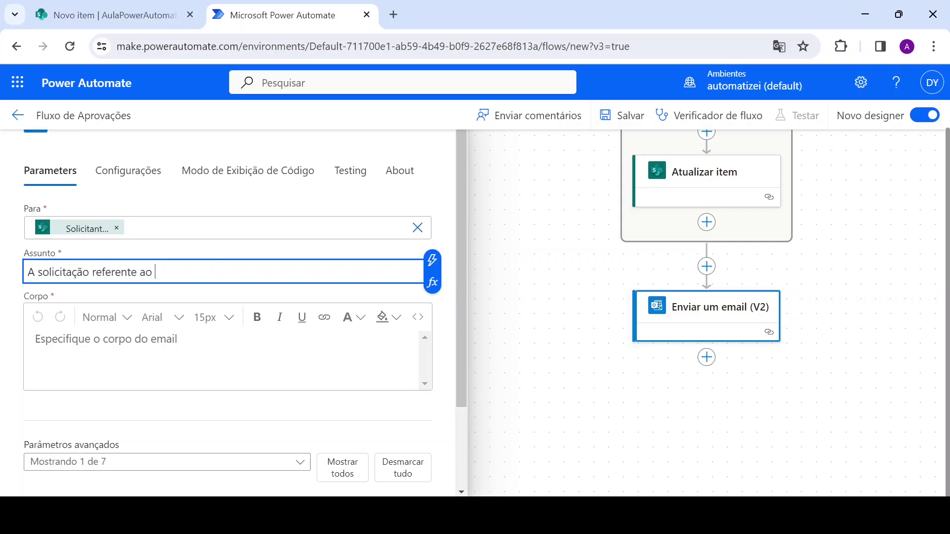
left_click(432, 261)
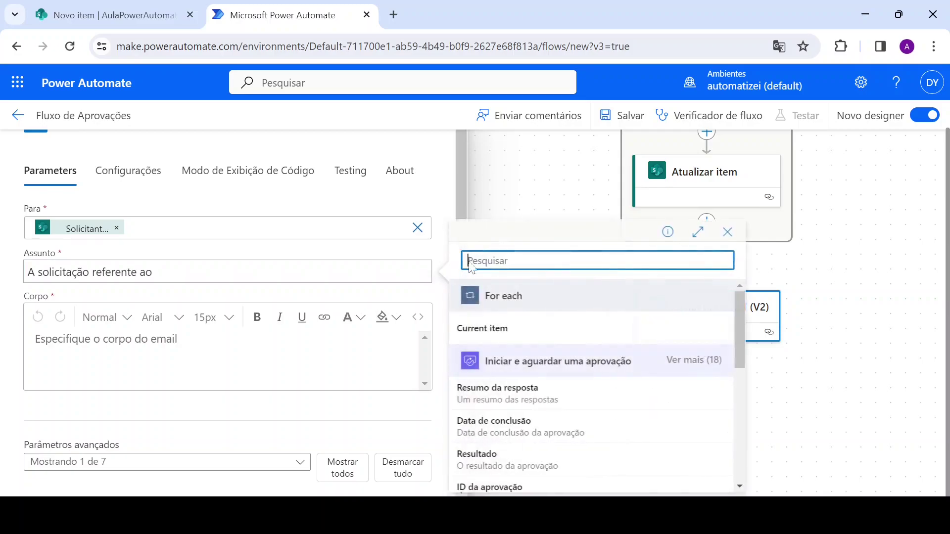
scroll(541, 406, "down", 10)
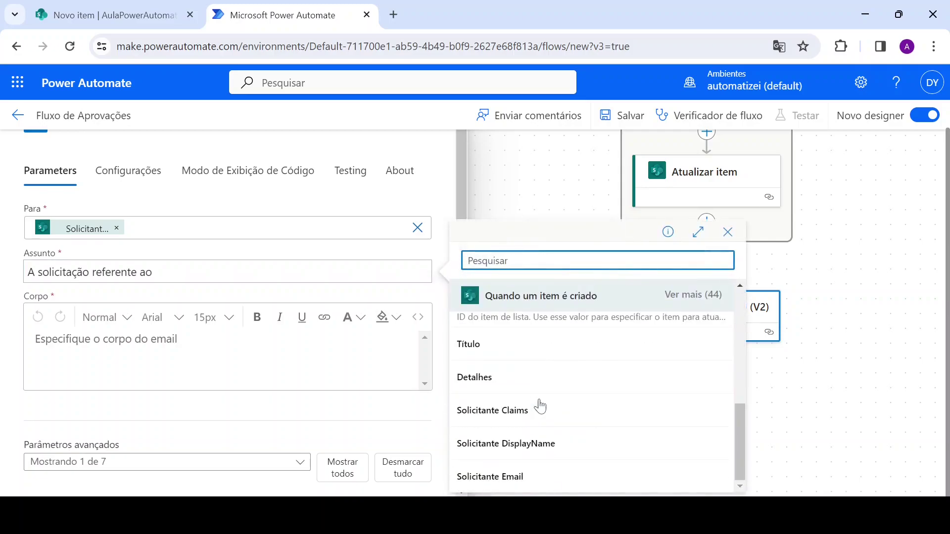
left_click(523, 352)
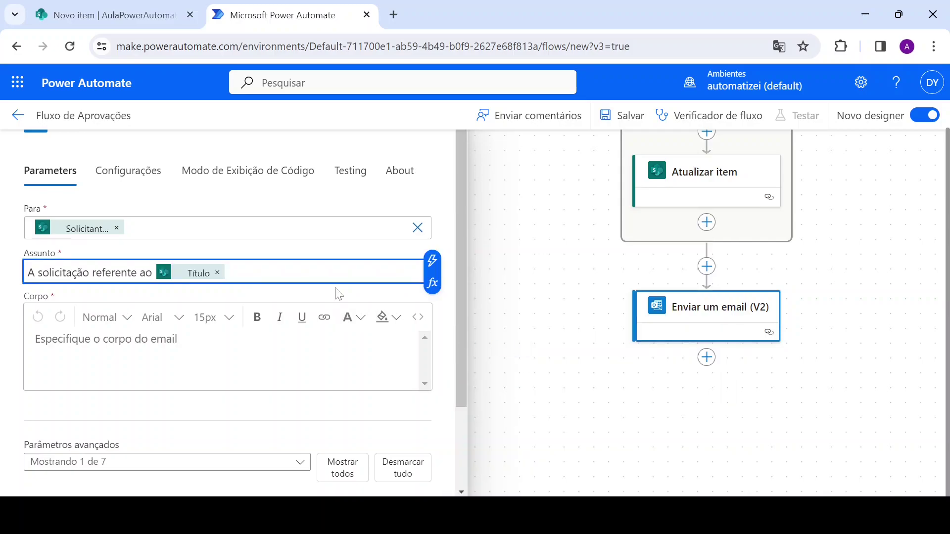
type("obteve uma resposta")
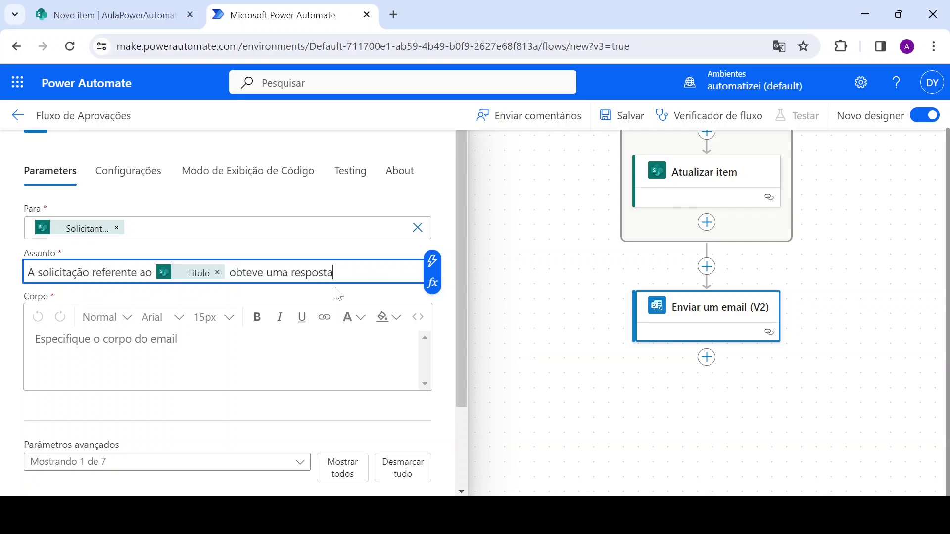
type("!")
Begin the email's Corpo with the text "Sua solicitação foi"
left_click(106, 341)
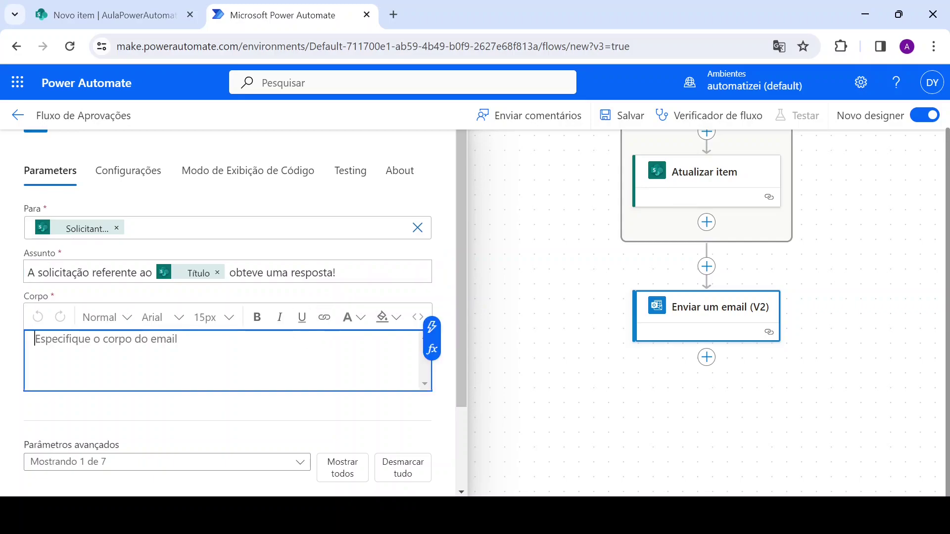
type("Sua solicita")
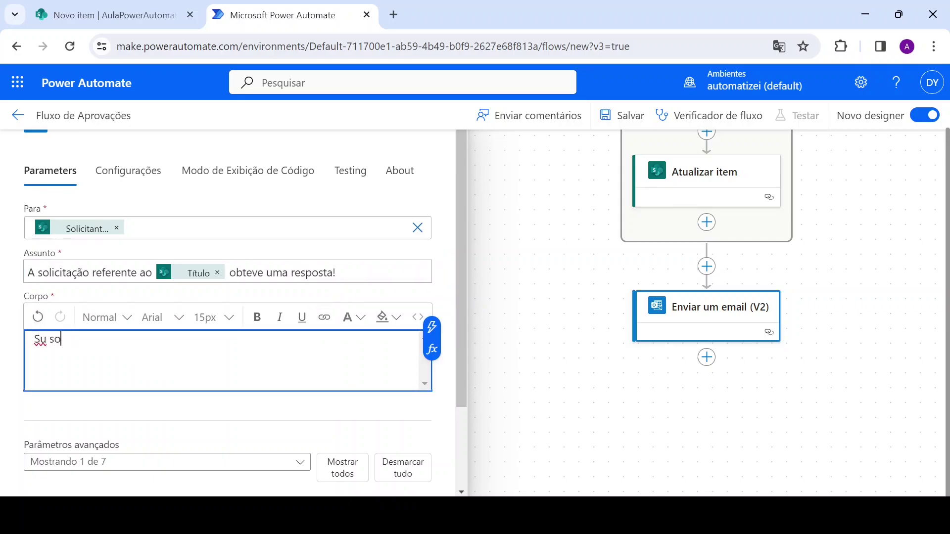
type("ção foi")
left_click(47, 340)
type("a")
key("End")
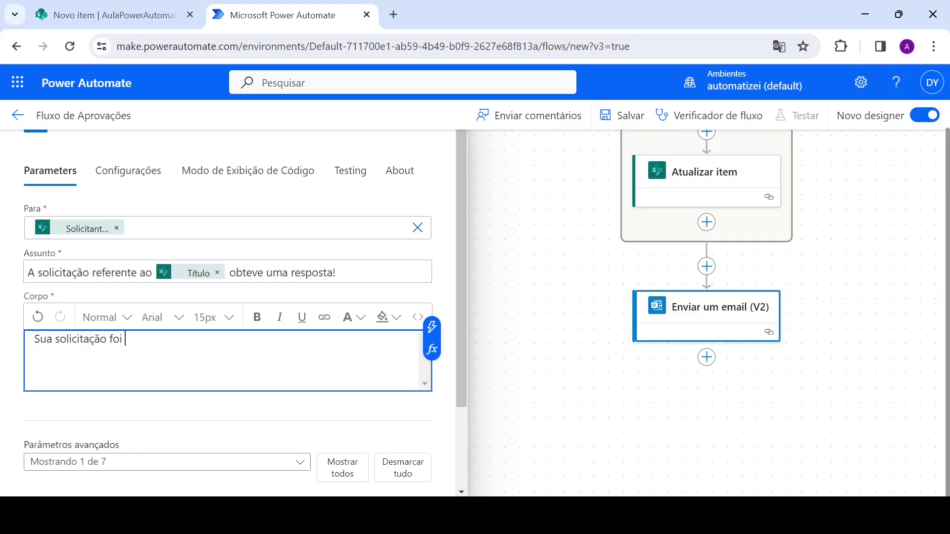
Complete the Corpo sentence with the approval action's "Respostas Resposta do aprovador" value and a period, and close the action's settings
left_click(429, 336)
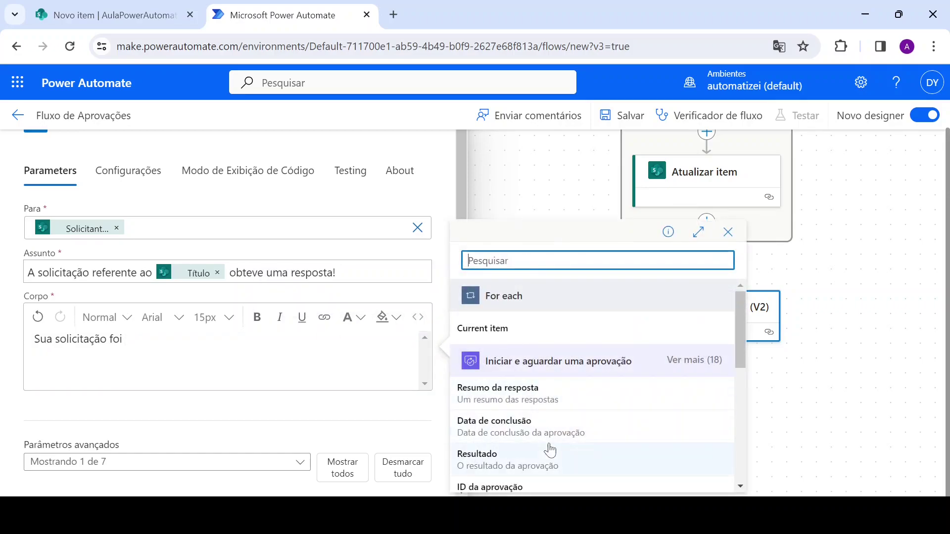
left_click(683, 367)
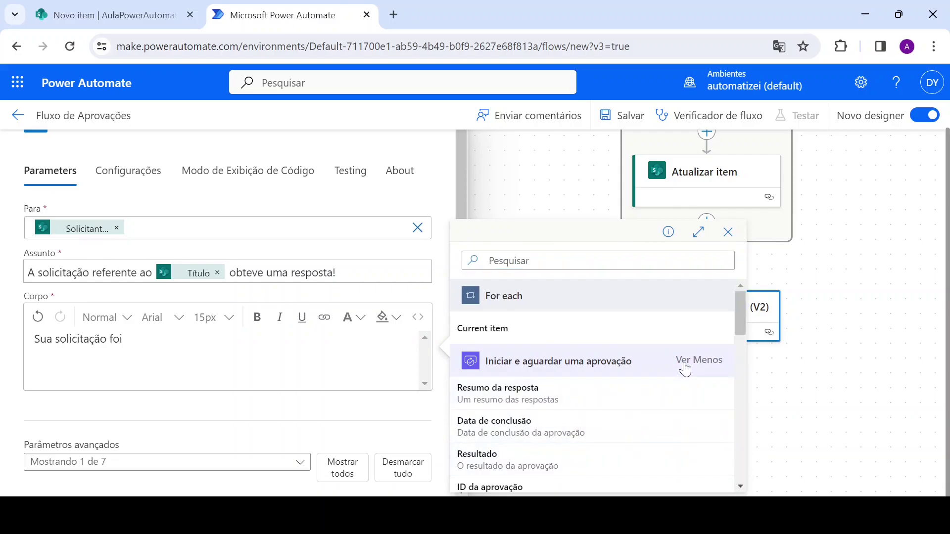
scroll(591, 437, "down", 1)
scroll(590, 438, "down", 10)
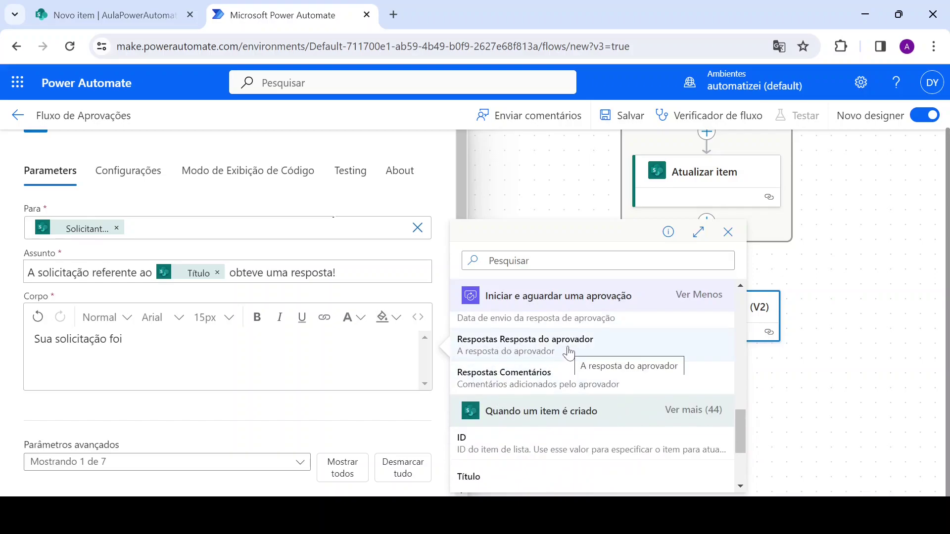
left_click(522, 351)
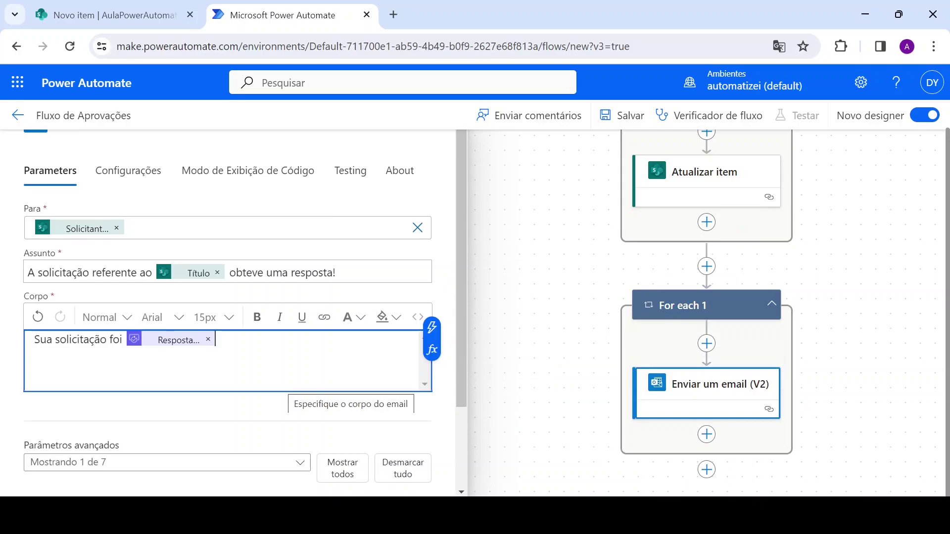
type(".")
left_click(315, 426)
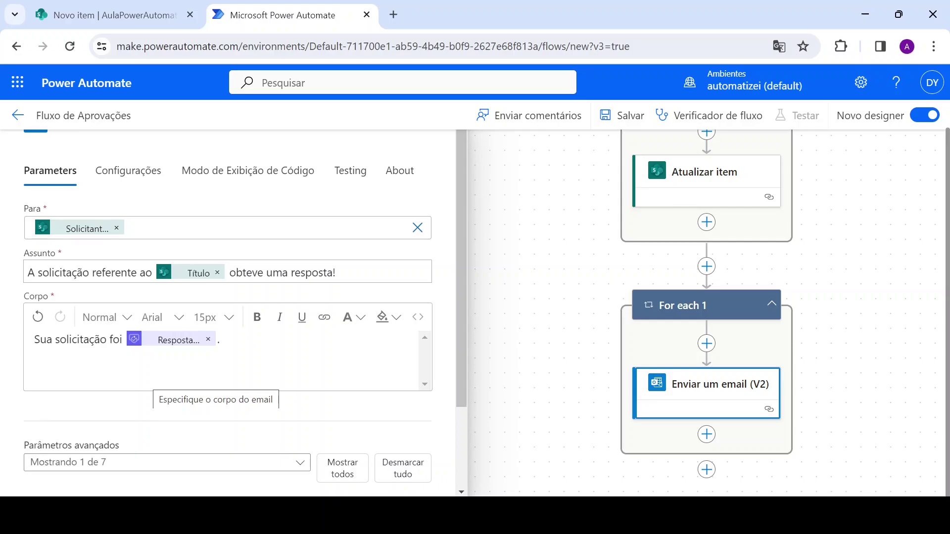
left_click(614, 303)
left_click_drag(831, 296, 628, 295)
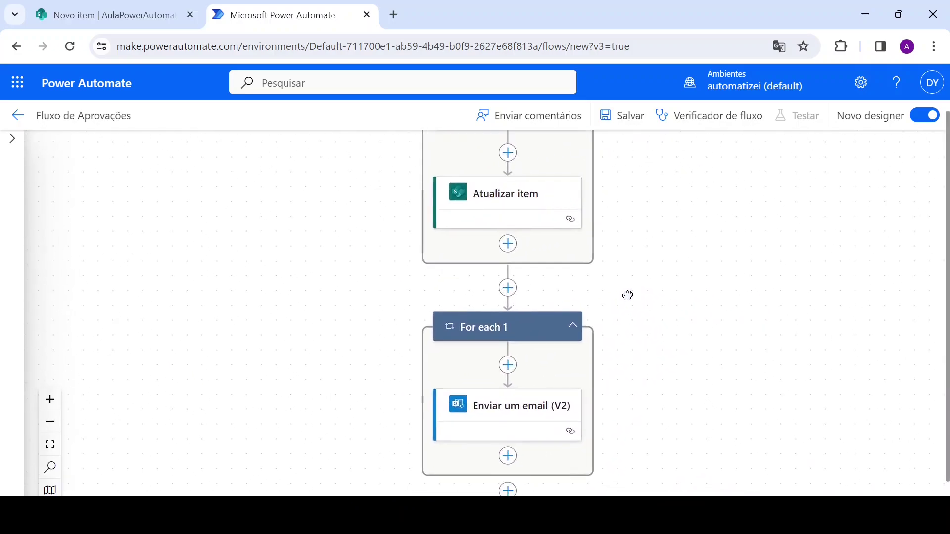
Save the flow, switch to the SharePoint list and start a new item with the Título "Projeto 123"
left_click(625, 124)
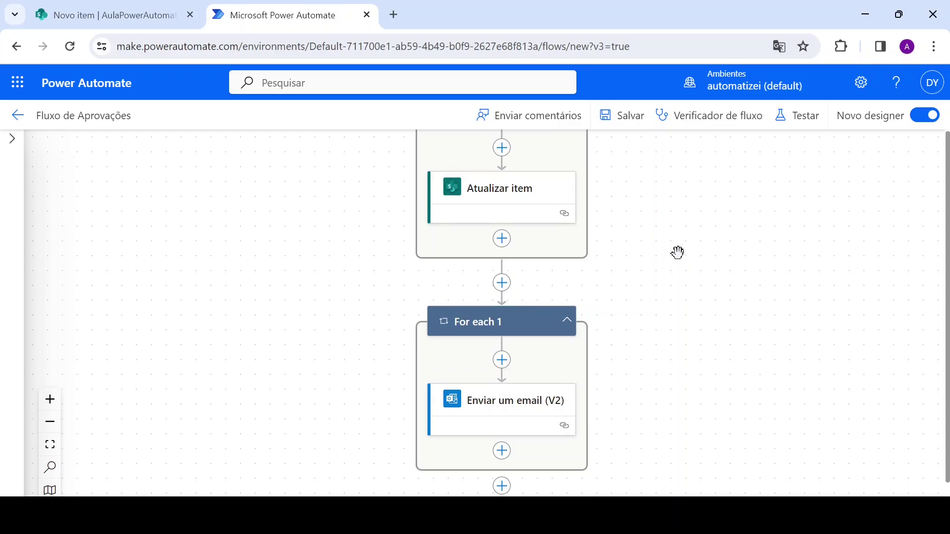
left_click(109, 15)
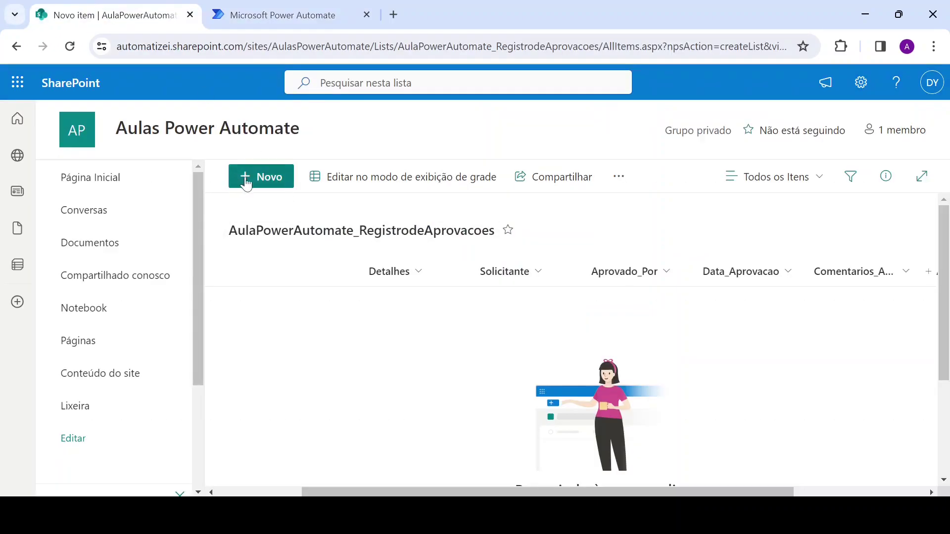
left_click(259, 191)
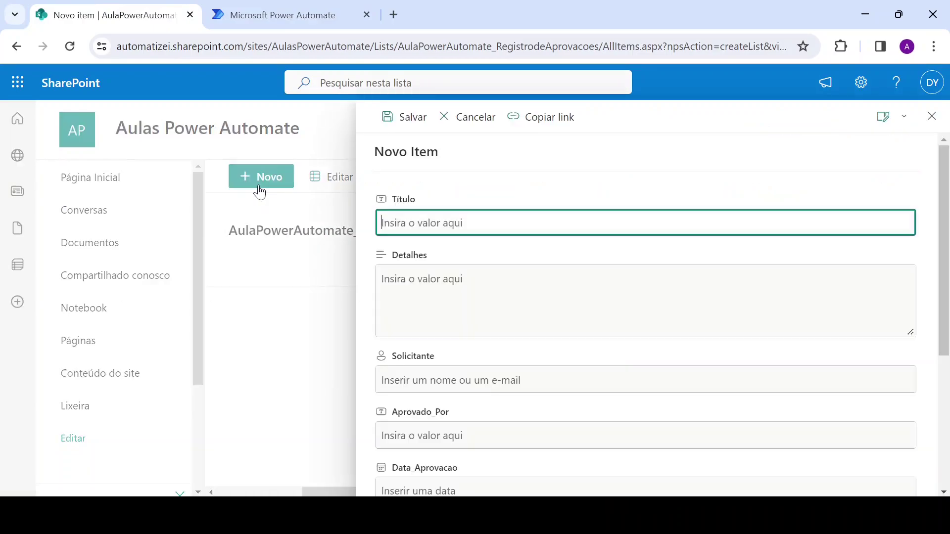
type("Projeto 123")
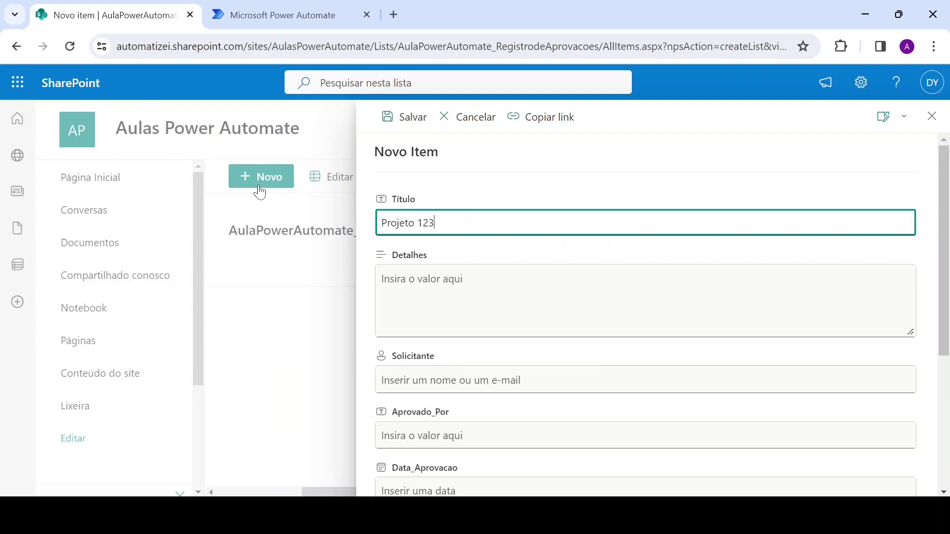
Enter "Duração de 3 meses e valor de R$10.000." as the new item's Detalhes
key("Tab")
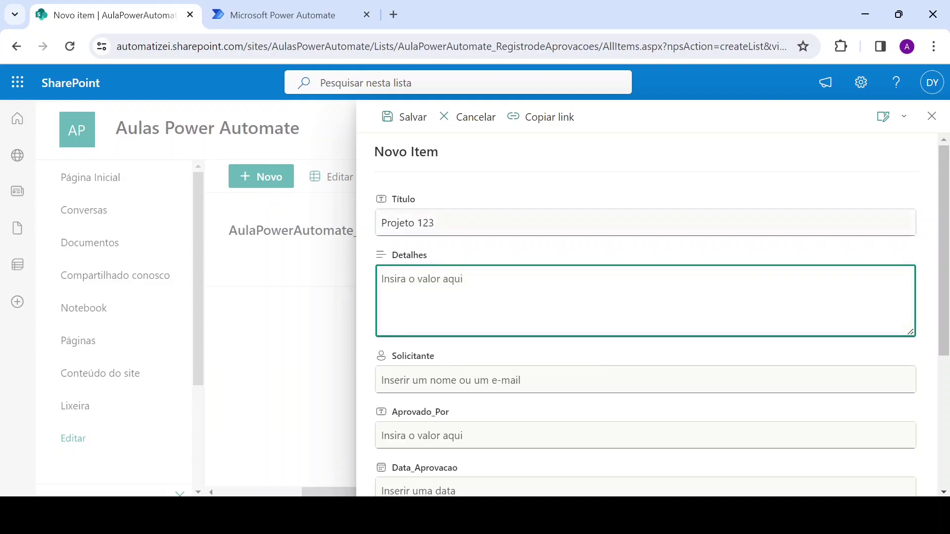
type("Du")
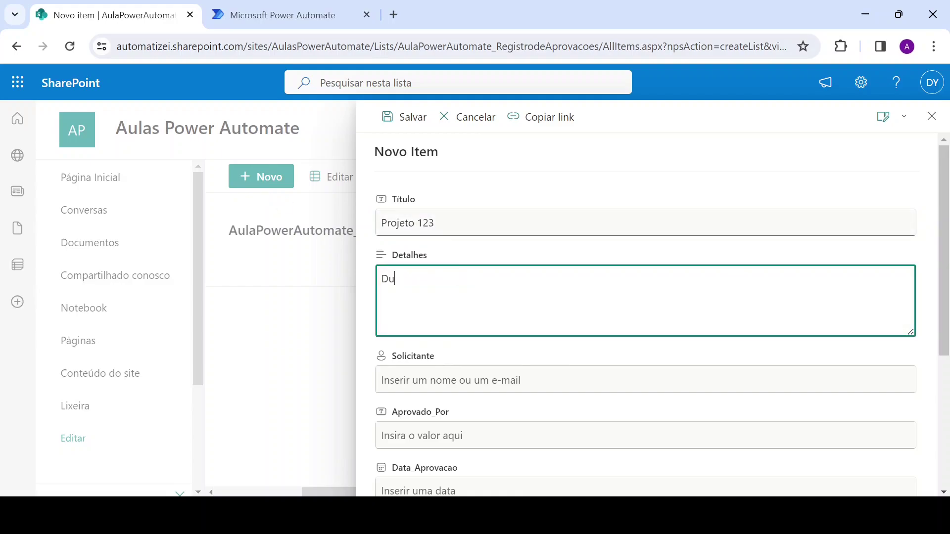
type("ração de 3 ")
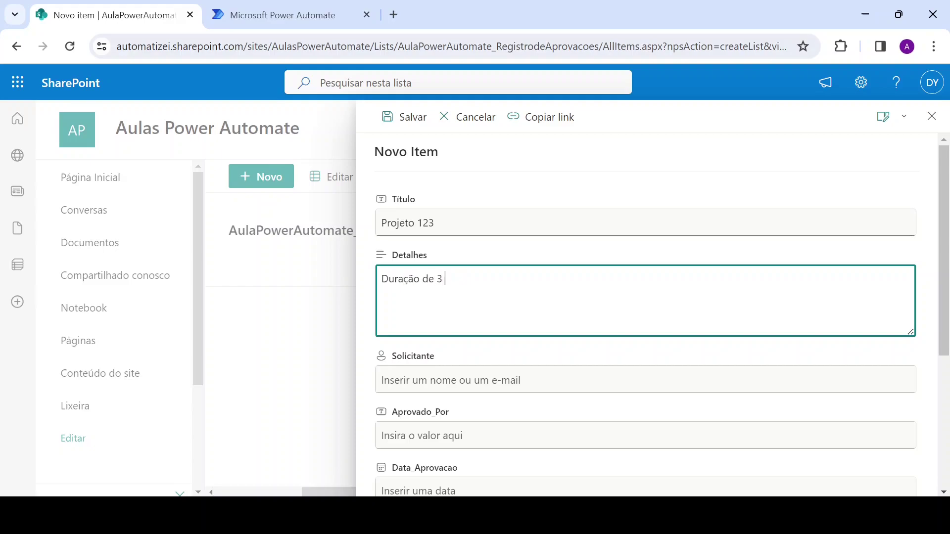
type("meses e valor de R")
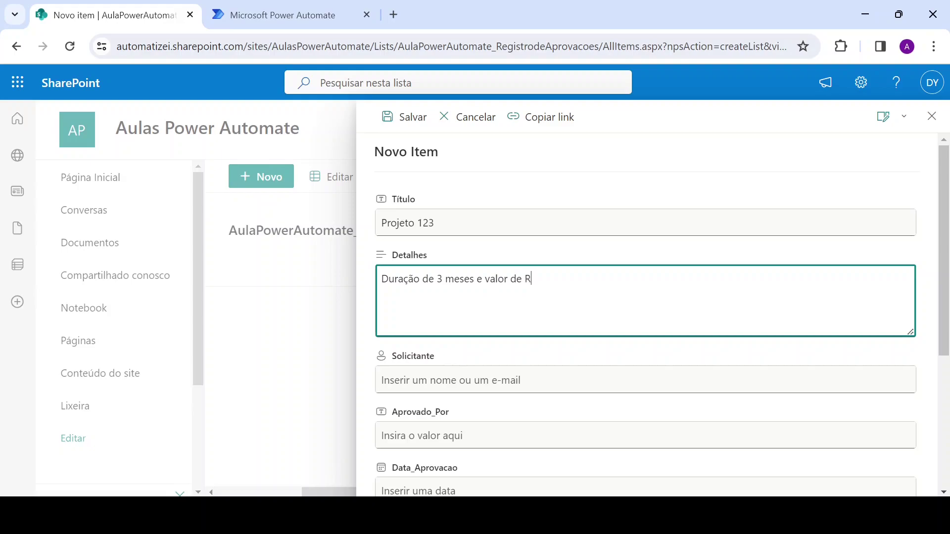
type("$10.000.")
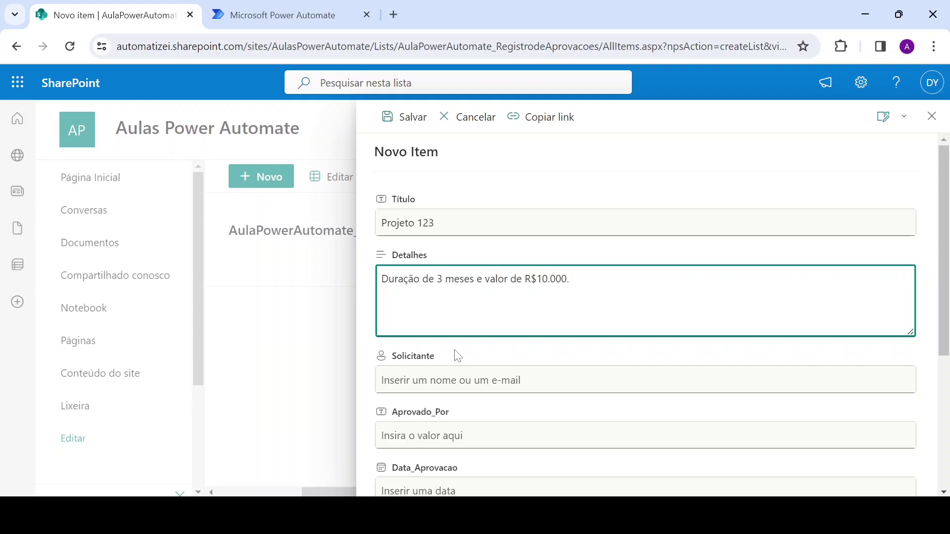
Set the Solicitante to the requester's name from the directory suggestion and save the new item
left_click(471, 380)
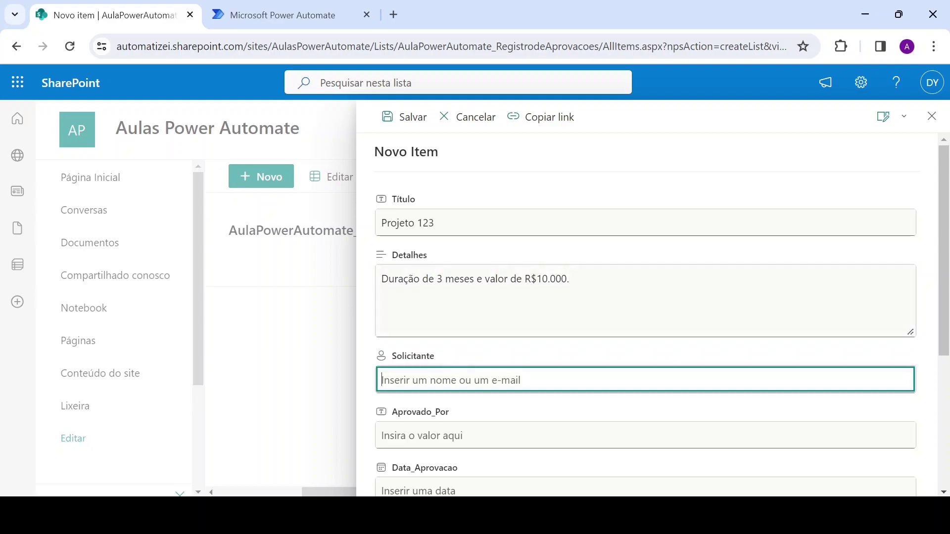
type("dali")
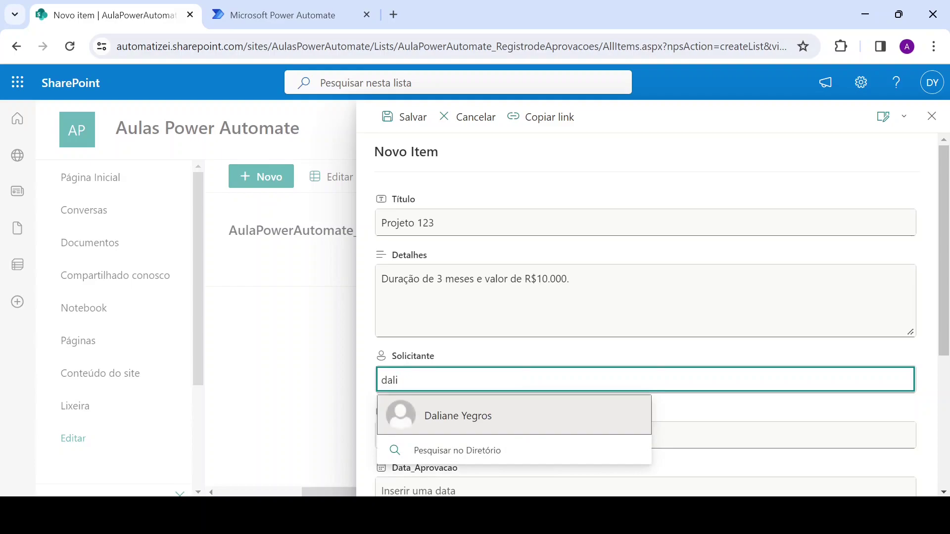
left_click(448, 414)
scroll(507, 353, "down", 5)
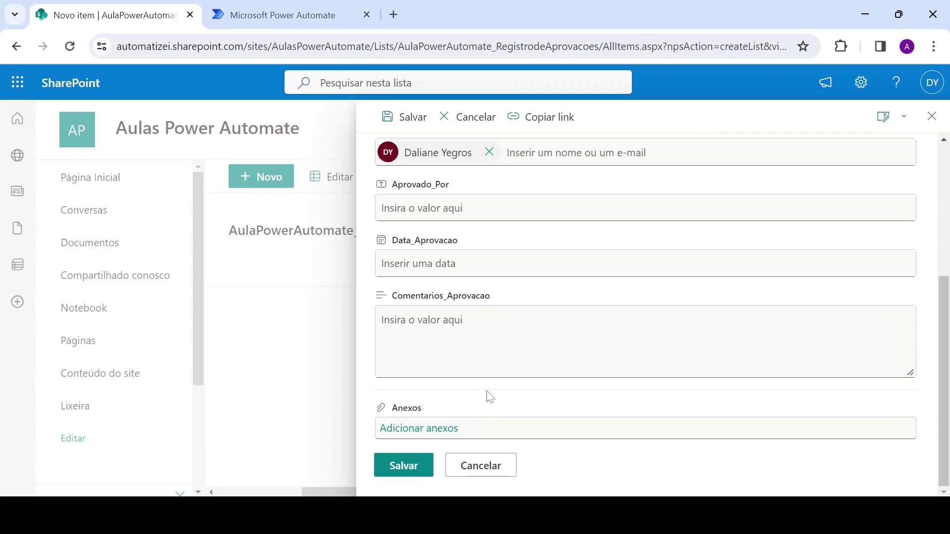
left_click(403, 466)
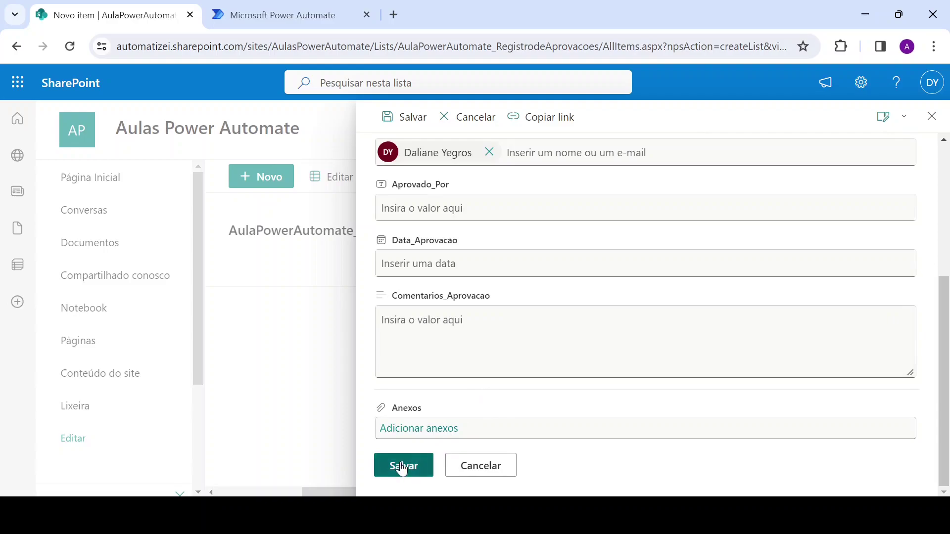
Switch to Power Automate, leave the designer for the flow's details page and refresh its 28-day run history
left_click(308, 6)
left_click(18, 116)
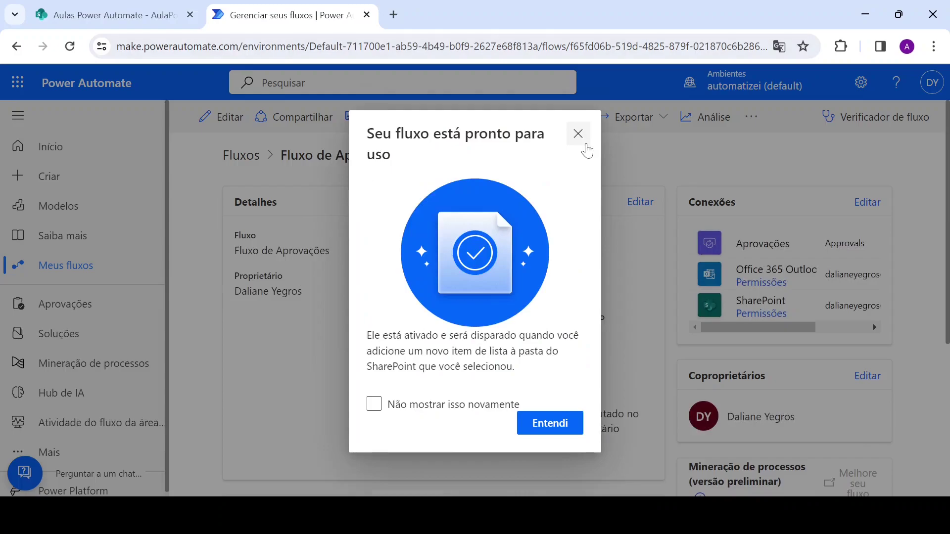
left_click(577, 134)
scroll(378, 360, "down", 5)
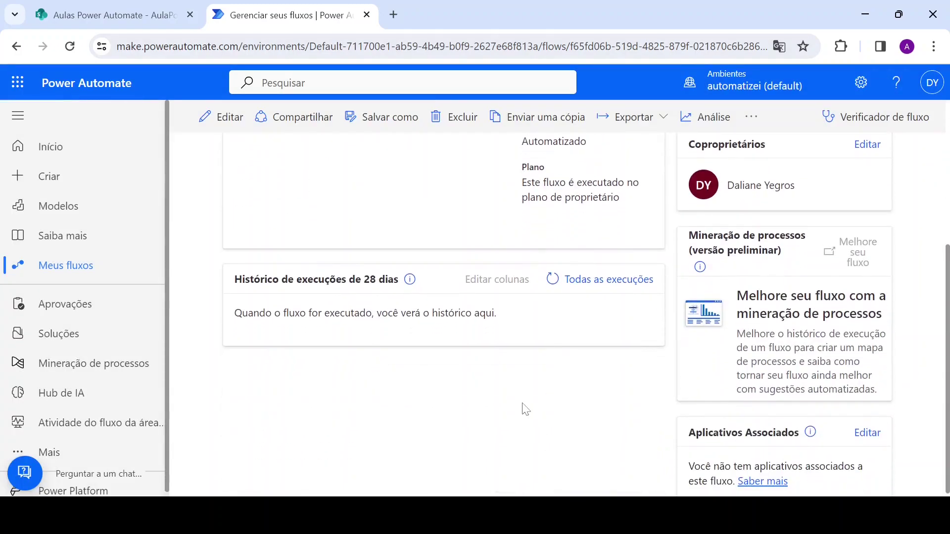
left_click(553, 280)
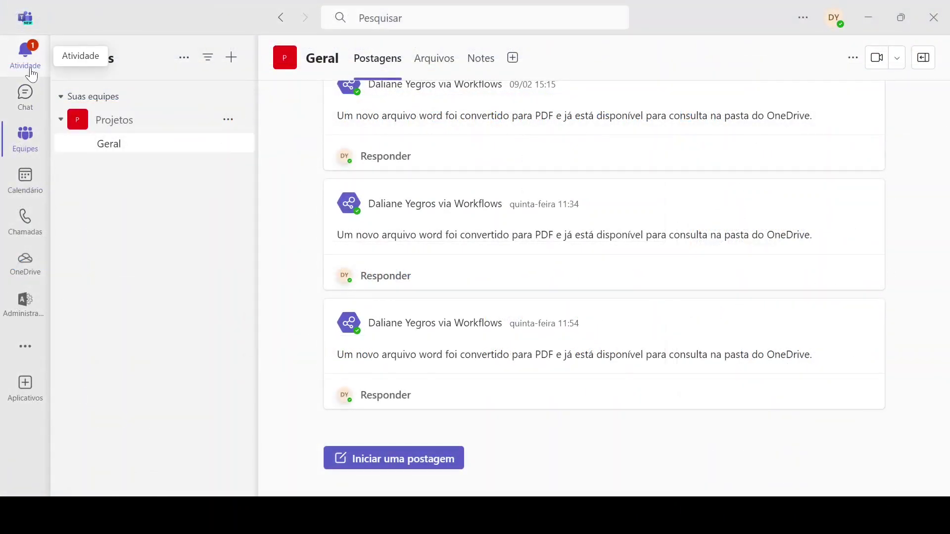
In Microsoft Teams, open the "Projeto: Projeto 123" approval request from the activity feed and review its description and attachment
left_click(30, 73)
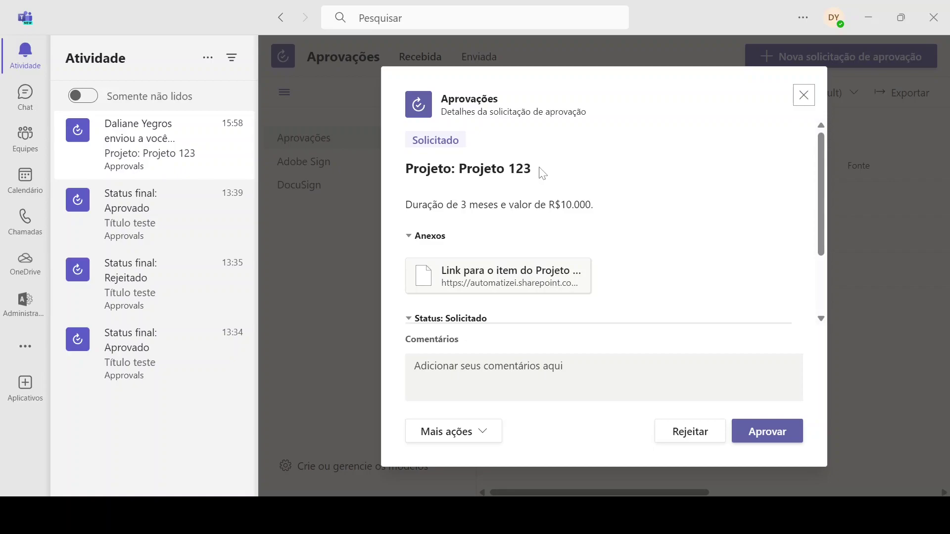
left_click_drag(404, 205, 580, 206)
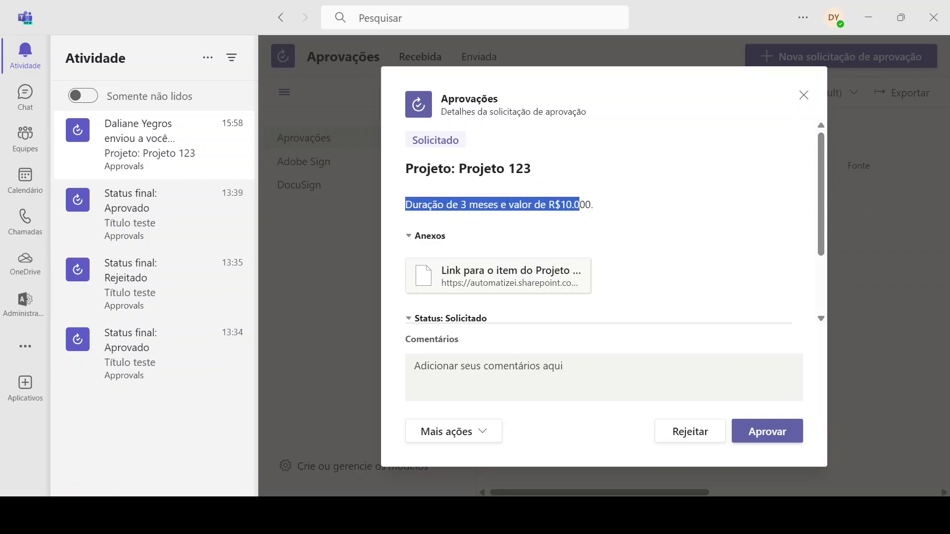
left_click(628, 209)
scroll(520, 246, "down", 2)
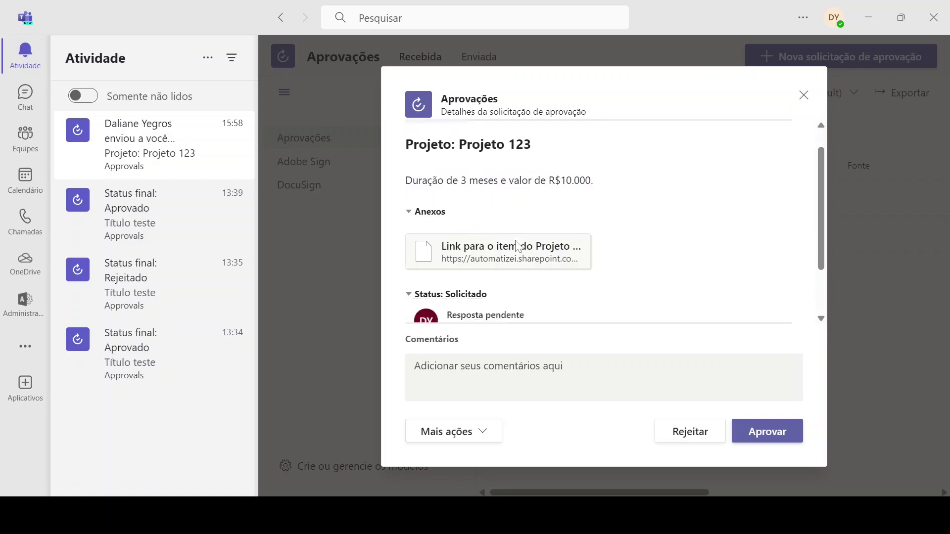
scroll(518, 246, "up", 2)
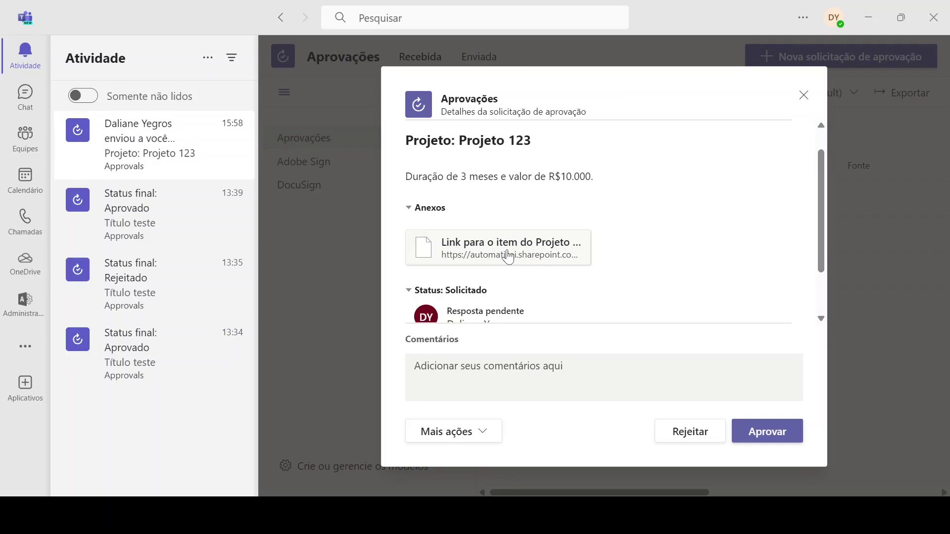
Open the request's attached item link, review the item's fields in SharePoint and close that browser window
left_click(509, 257)
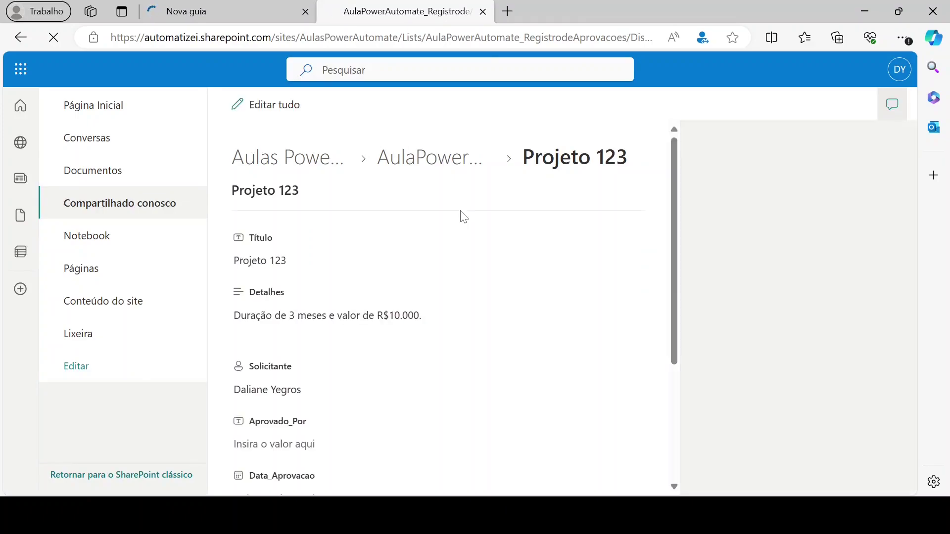
scroll(495, 269, "down", 4)
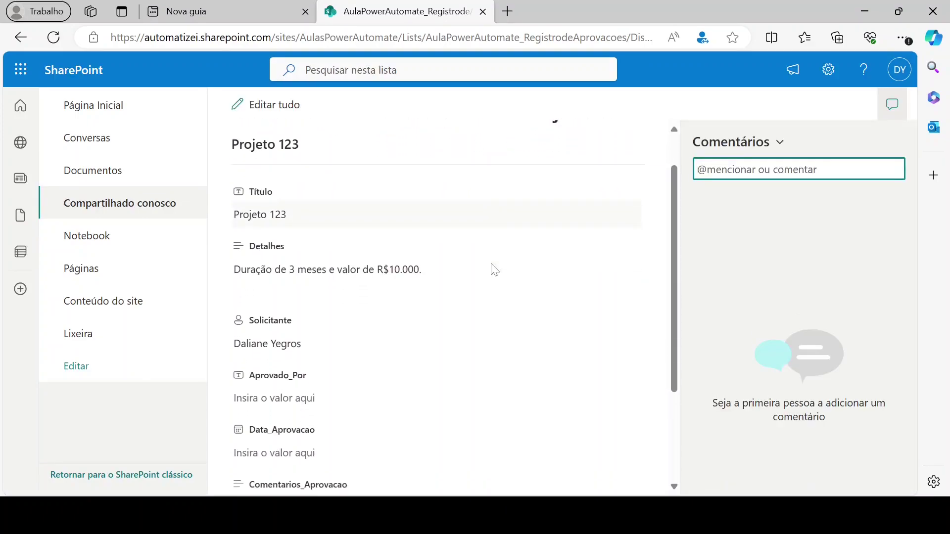
scroll(494, 269, "up", 4)
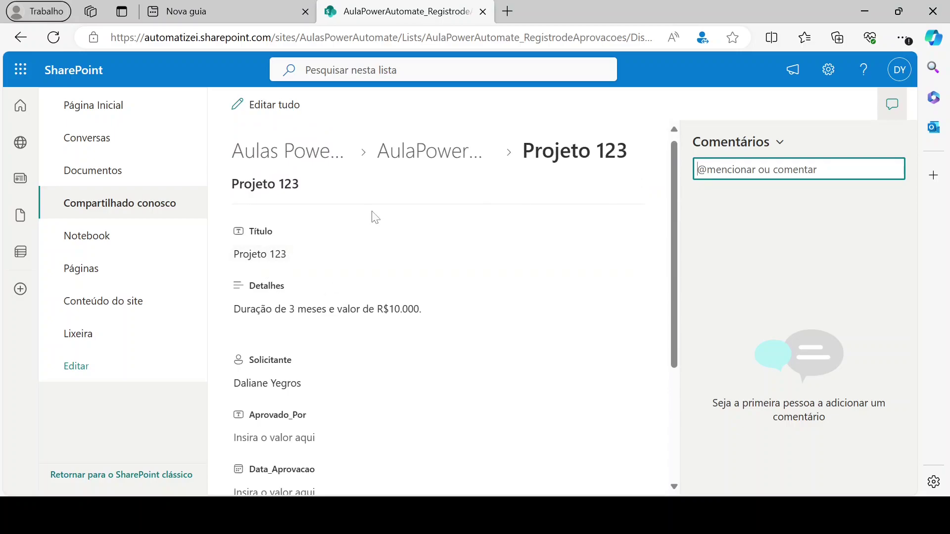
left_click(933, 11)
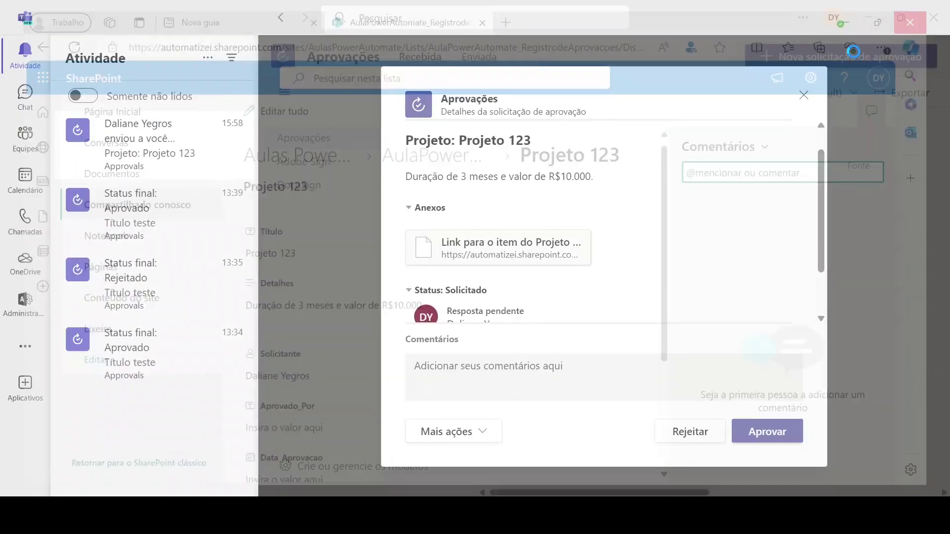
Enter the approval comment "Ainda temos reuniões pendentes com o cliente do Projeto 123. Favor reenviar a solicitação após conclusão das mesmas."
scroll(633, 267, "down", 2)
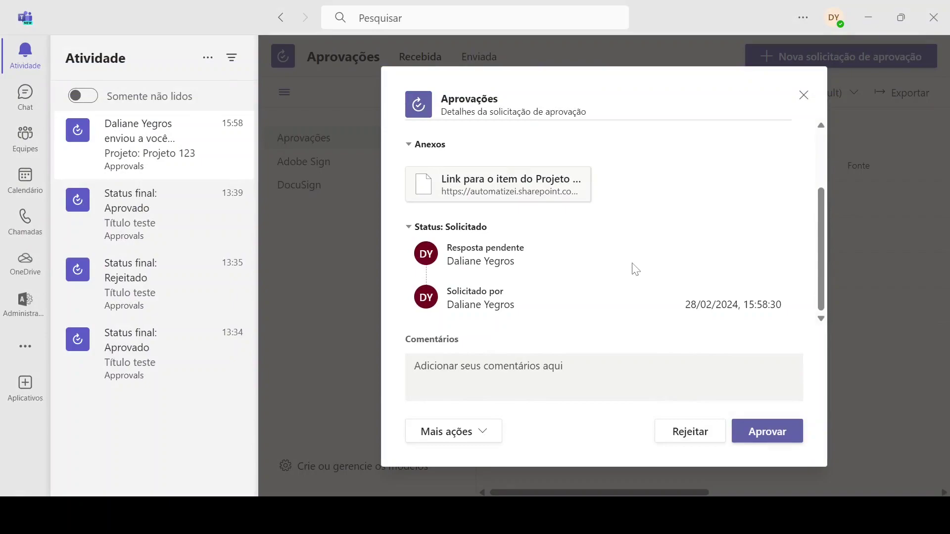
scroll(634, 247, "up", 2)
scroll(635, 247, "down", 2)
left_click(603, 377)
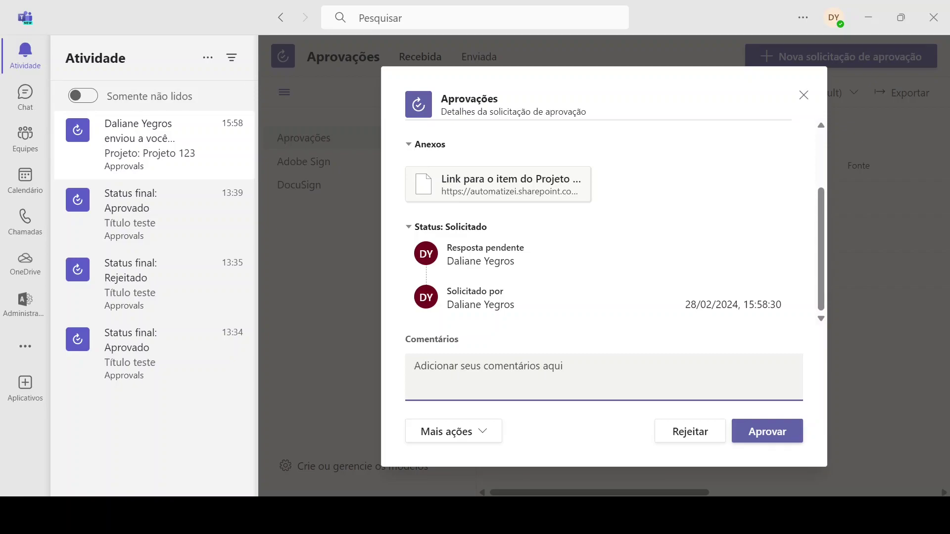
type("Ainda ")
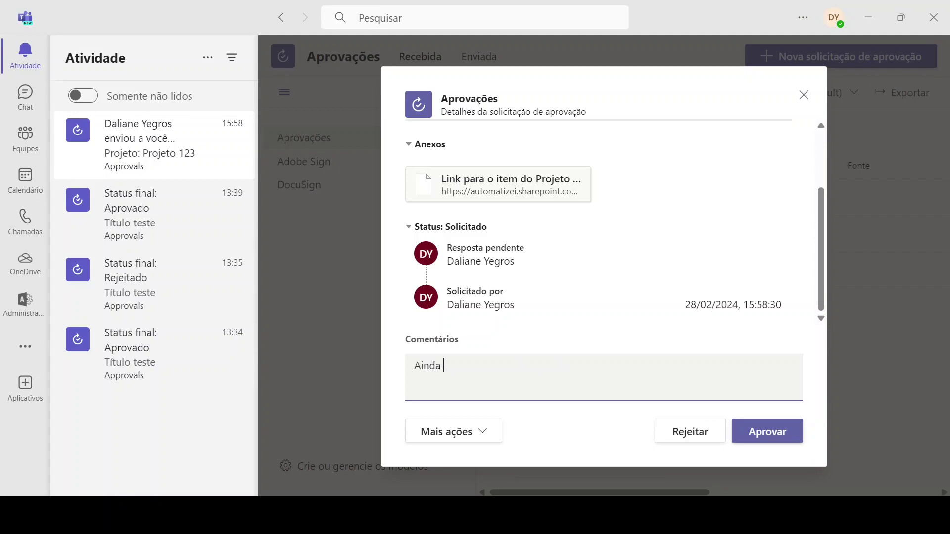
type("temos reuniões pendente")
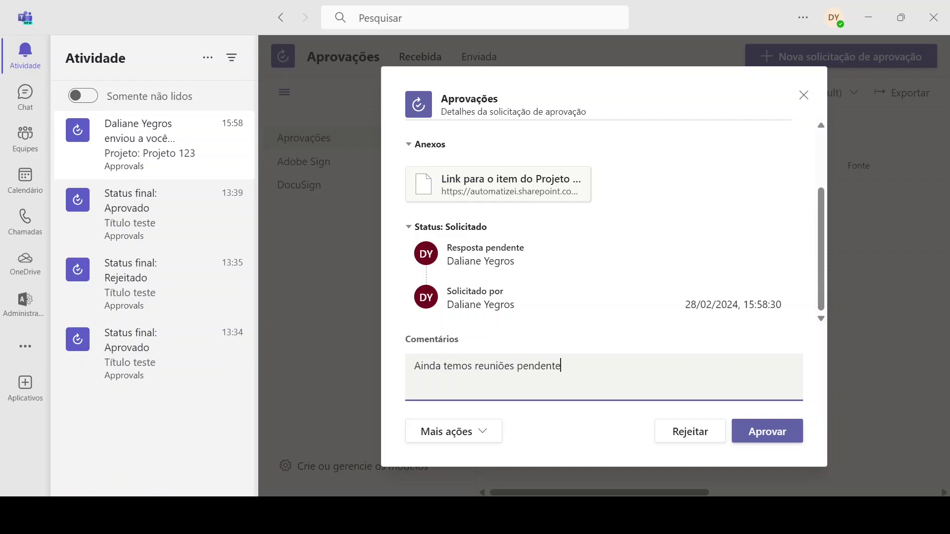
type("s com o cliente do ")
type("Pre")
type("jeto 123. D")
type("Favor ")
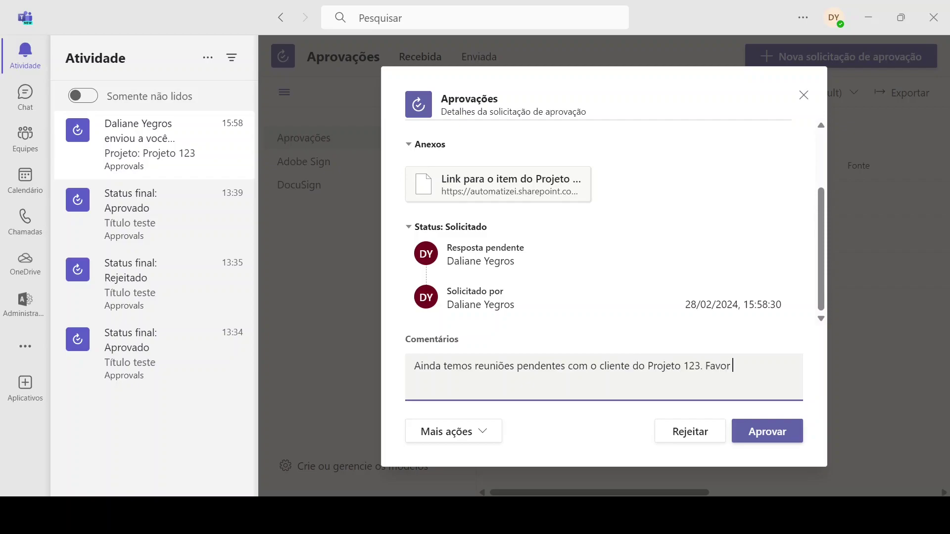
type("reenviar a solicitação")
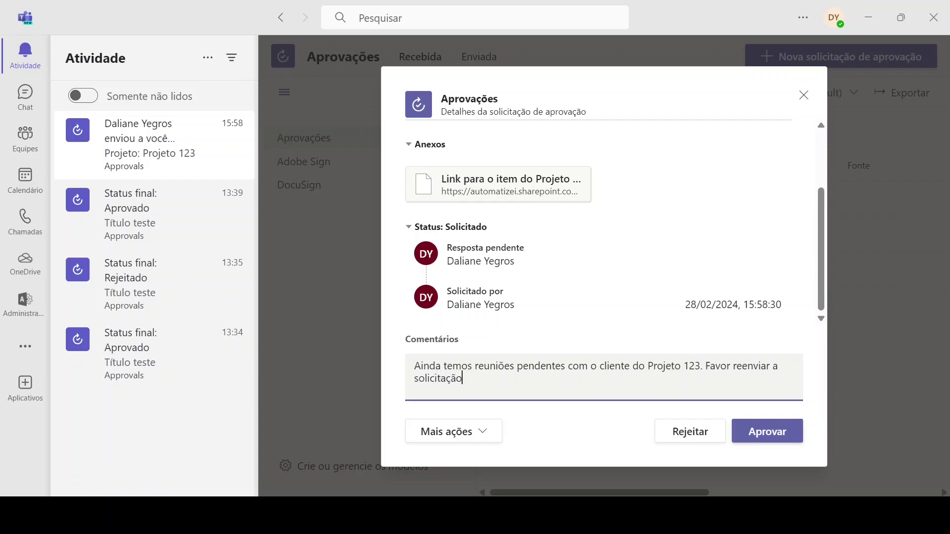
type(" após concliusão das mesmas.")
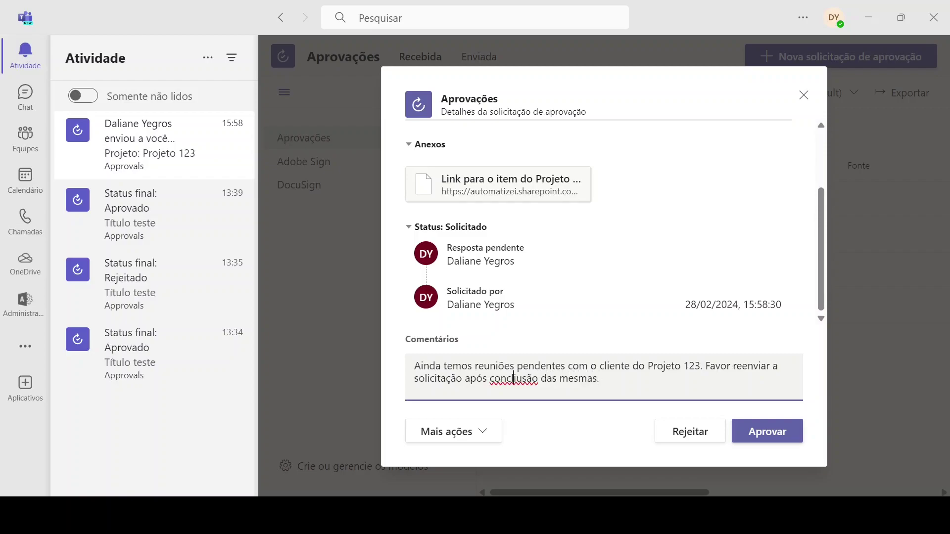
key("End")
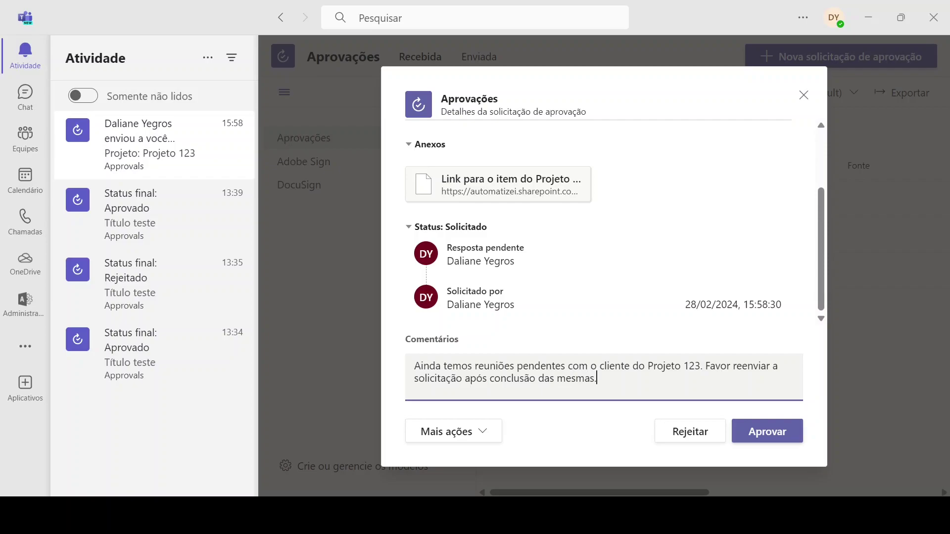
Reject the Projeto 123 request, then return to Power Automate and refresh the flow's run history
left_click(483, 439)
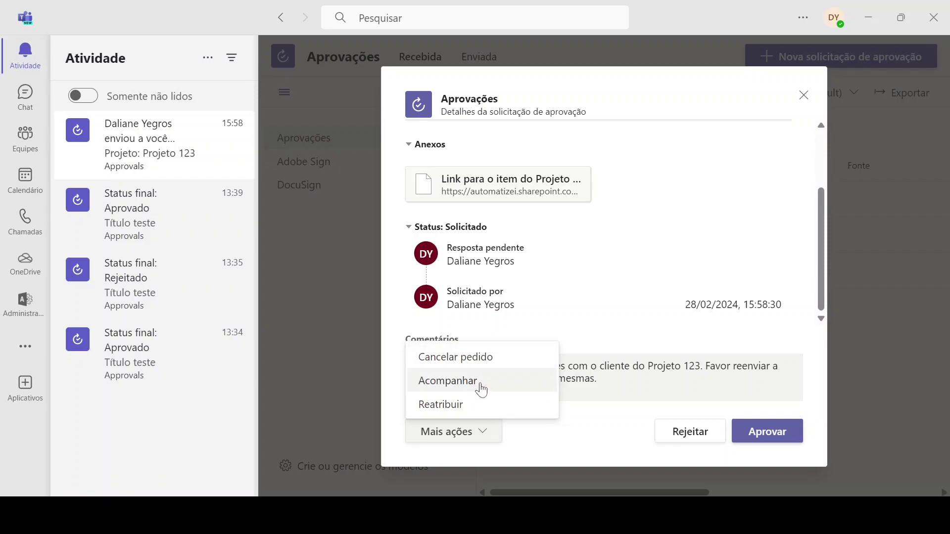
left_click(689, 438)
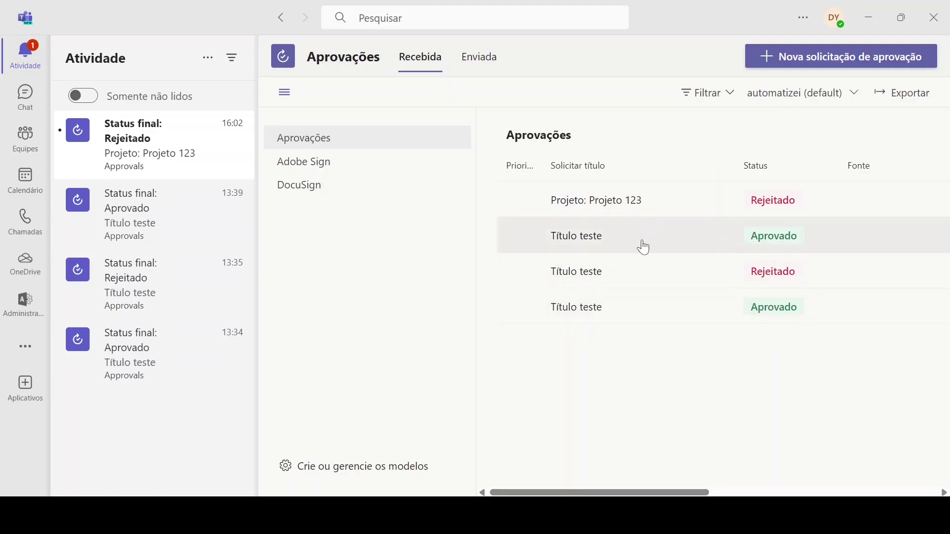
left_click(871, 25)
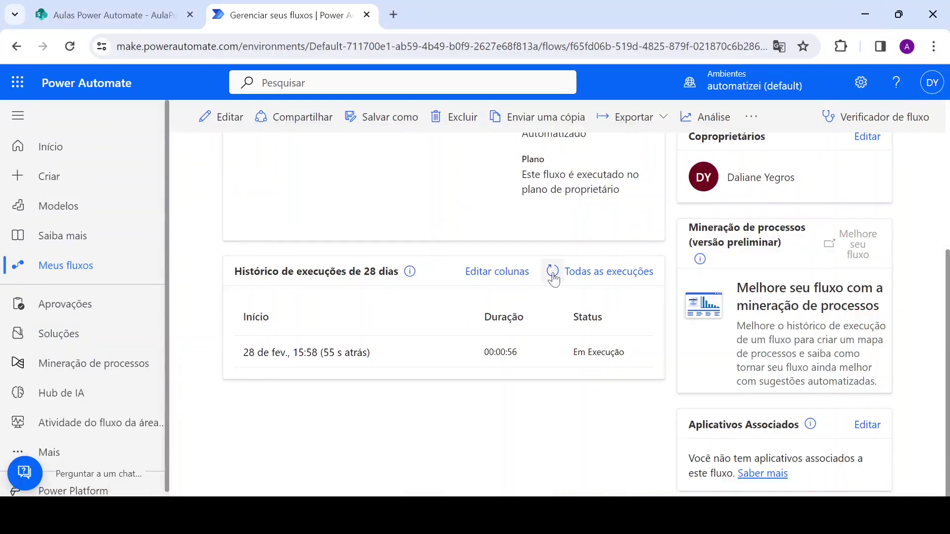
left_click(553, 273)
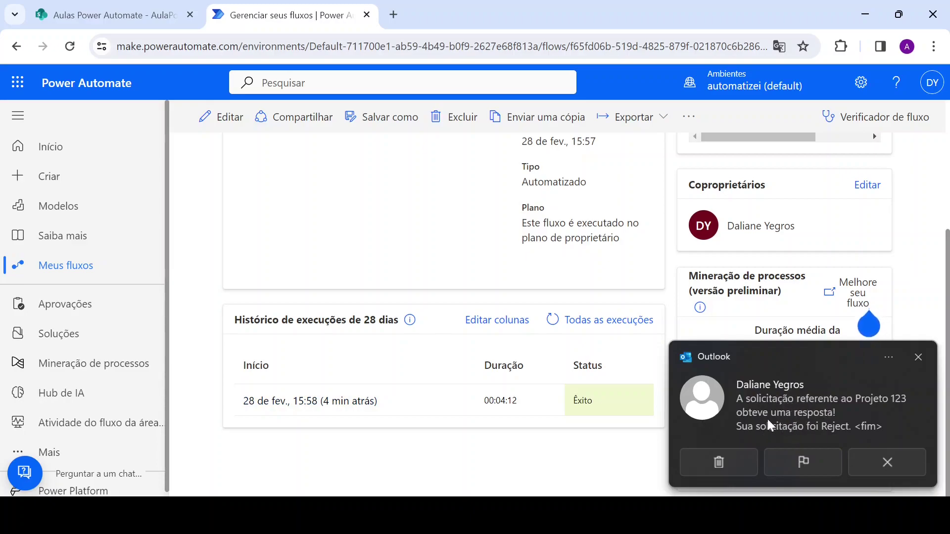
Open the new notification email in Outlook and examine how its body words the approver's response
left_click(776, 393)
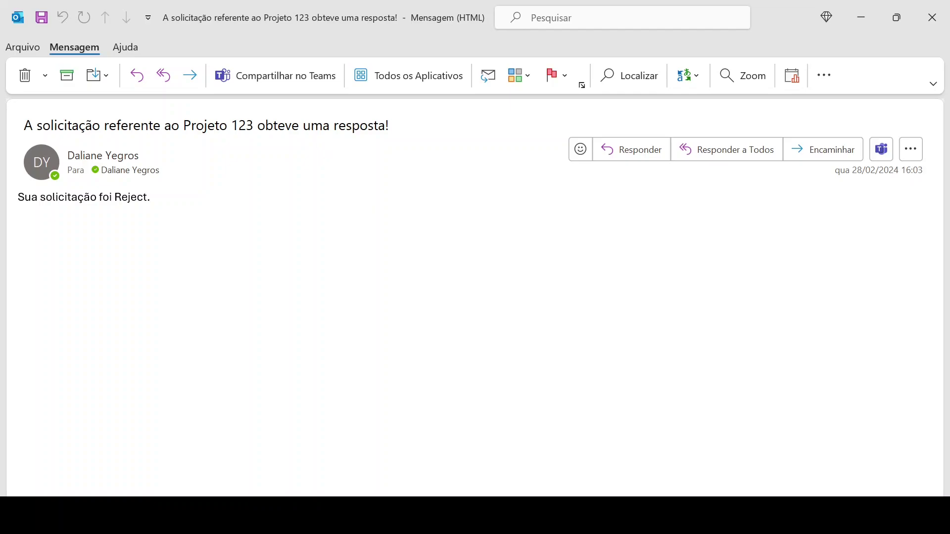
left_click_drag(114, 198, 157, 199)
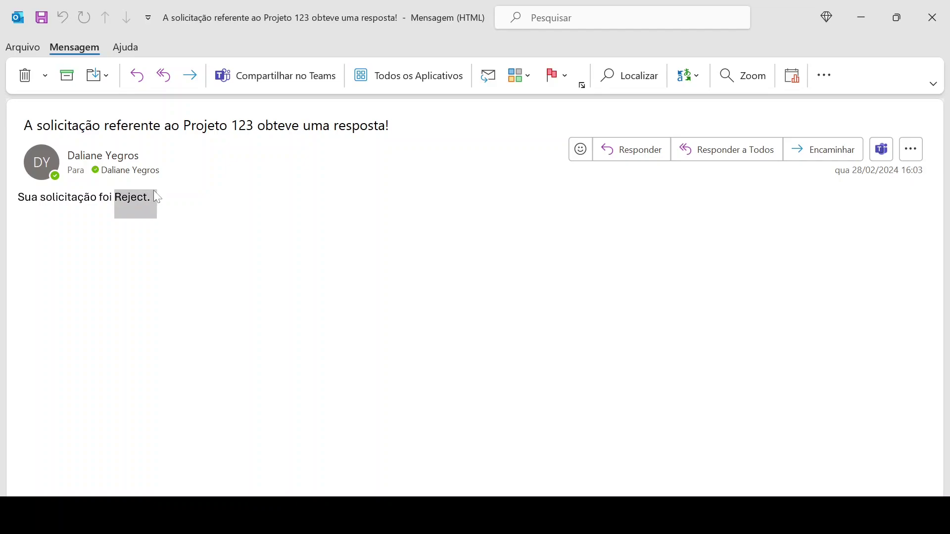
left_click(158, 199)
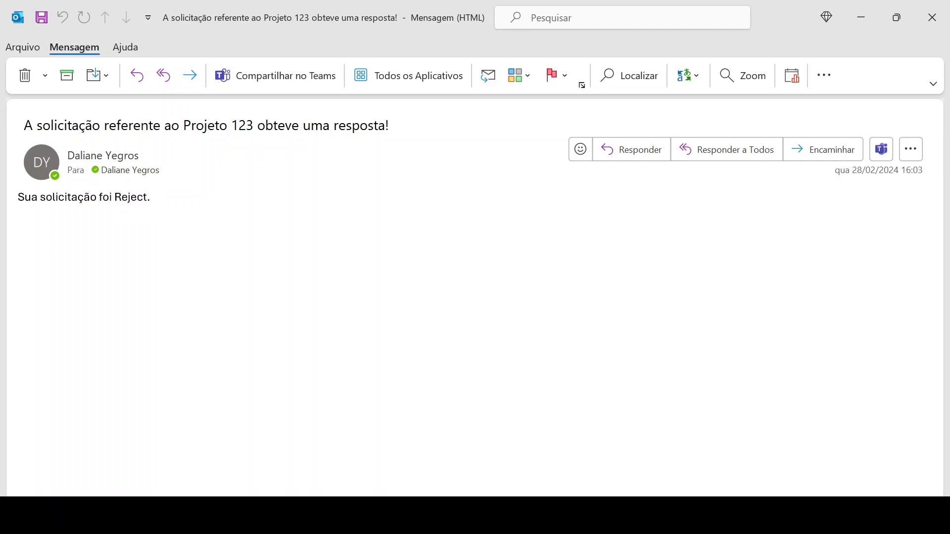
left_click_drag(99, 198, 157, 199)
left_click(158, 199)
left_click_drag(115, 199, 147, 199)
left_click(147, 200)
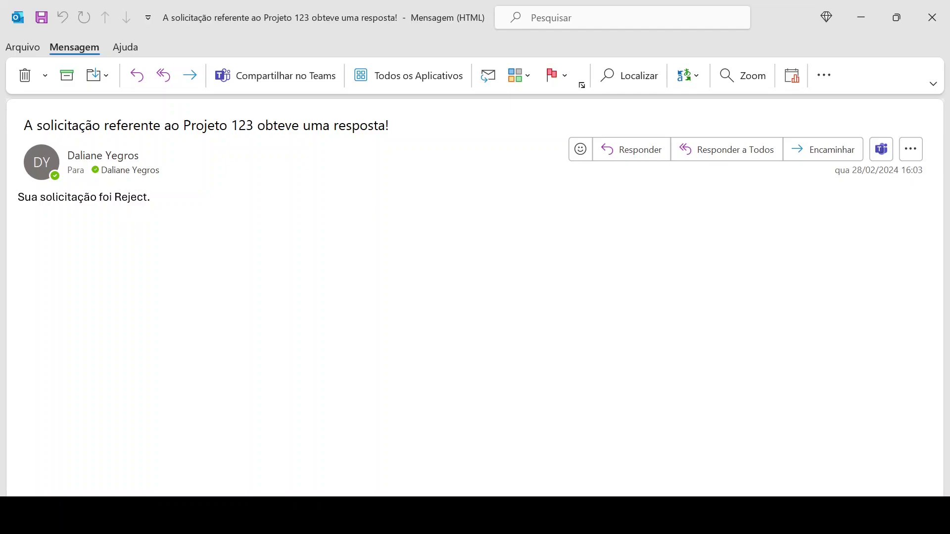